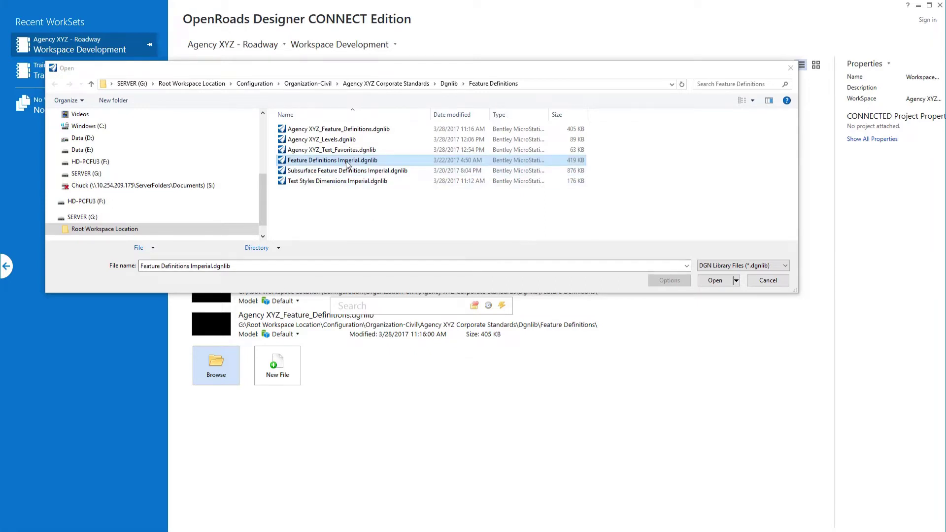
Step: Open Feature Definitions Imperial.dgnlib from the Dgnlib\Feature Definitions folder
left_click(719, 280)
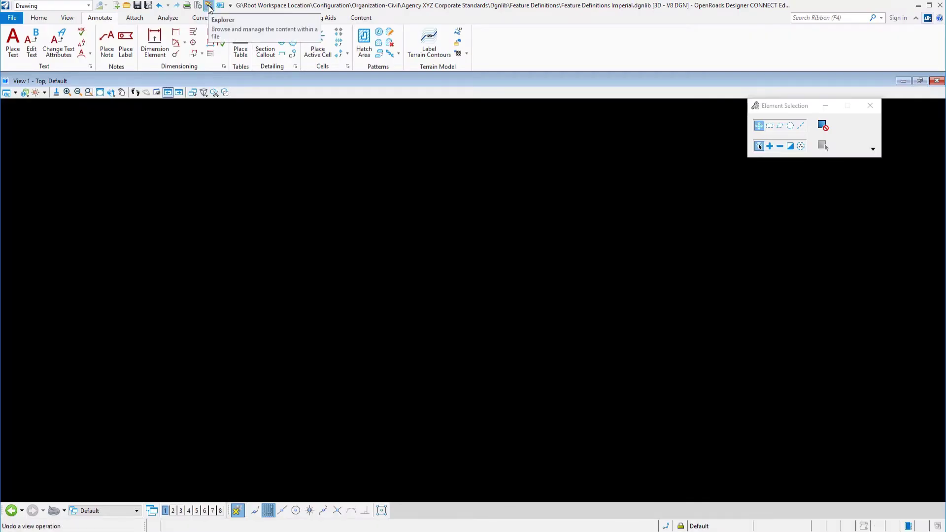
Step: Expand OpenRoads Standards and Feature Definitions Imperial.dgnlib down to its Annotation Groups
left_click(209, 5)
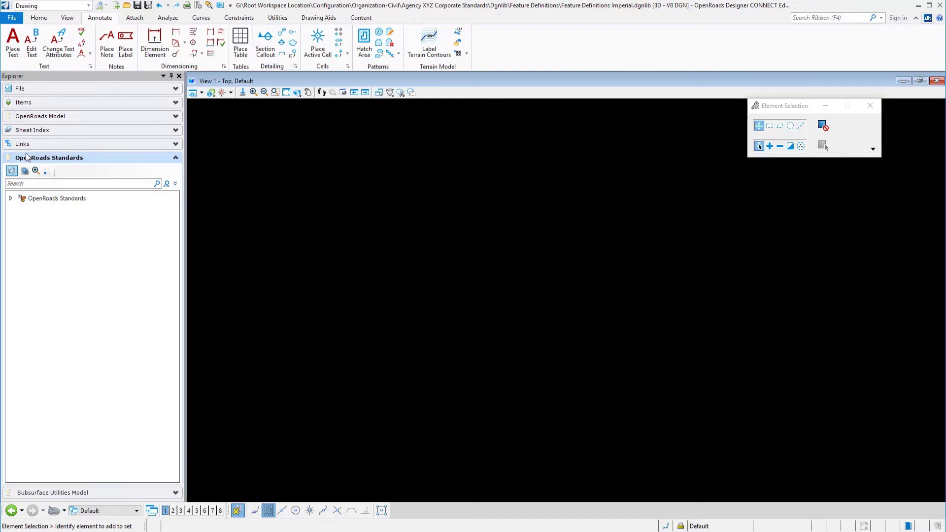
left_click(10, 199)
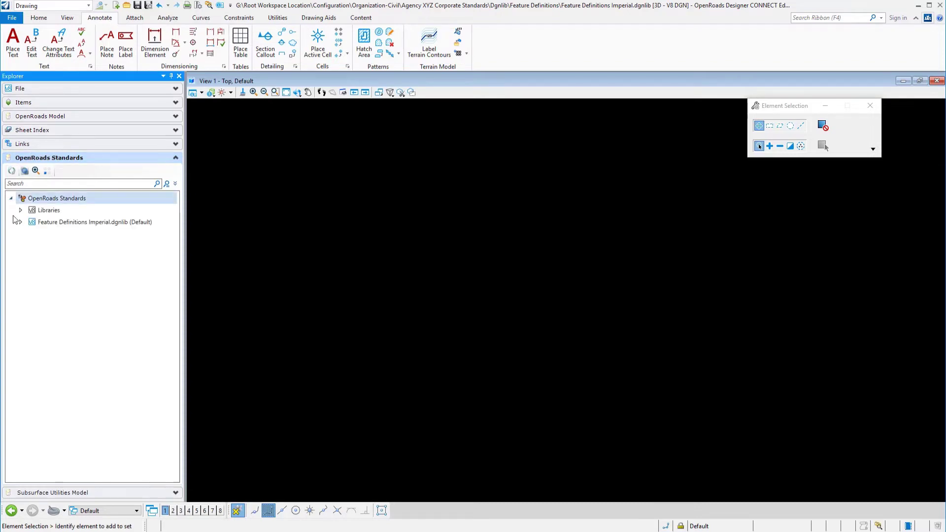
left_click(20, 222)
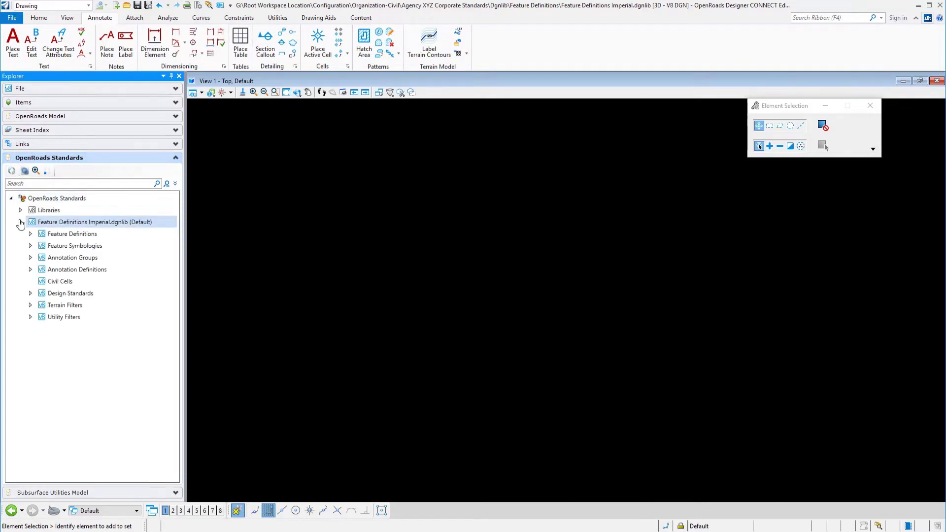
left_click(29, 270)
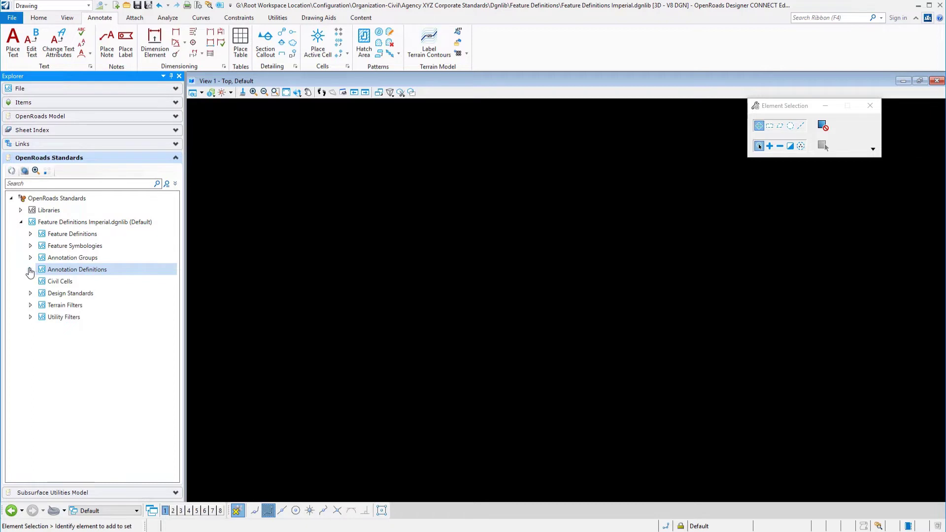
left_click(29, 270)
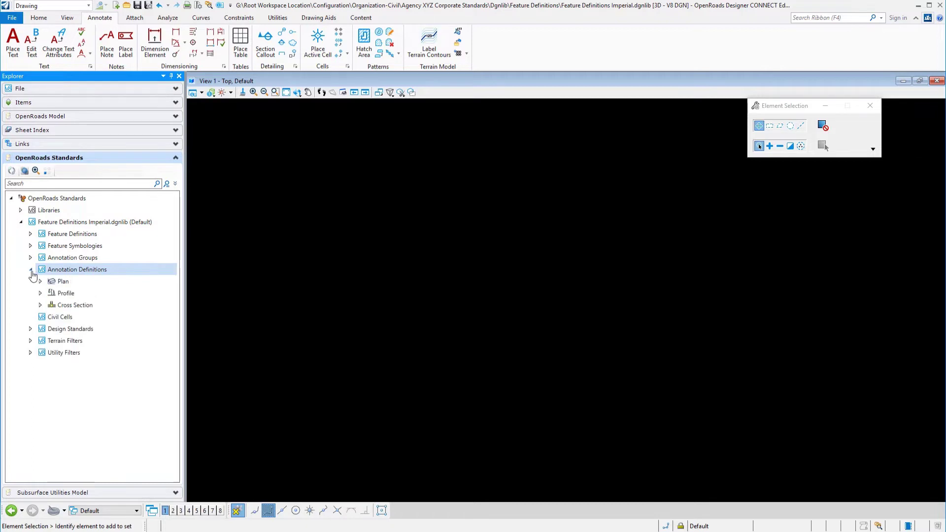
left_click(30, 258)
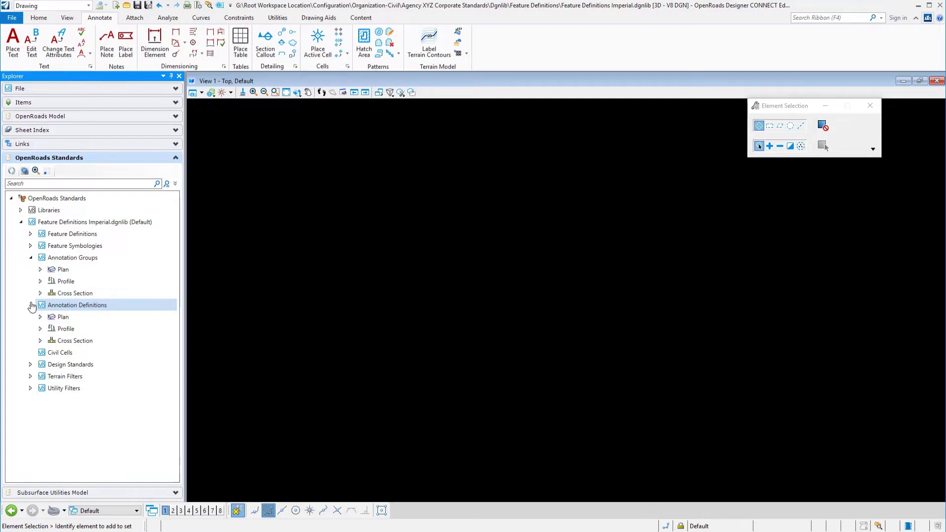
left_click(31, 306)
Step: Expand the Plan Linear, Profile and Cross Section Drawing annotation groups
left_click(41, 270)
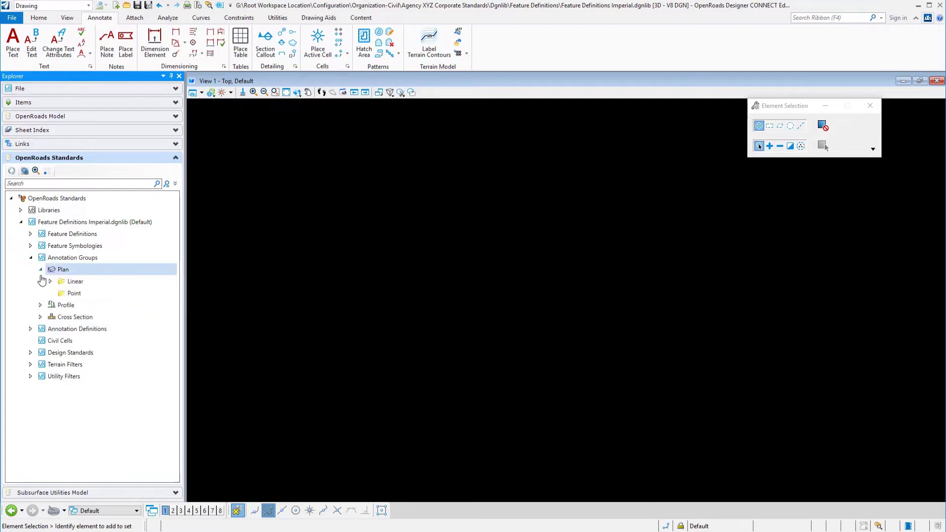
left_click(55, 282)
left_click(50, 281)
left_click(45, 317)
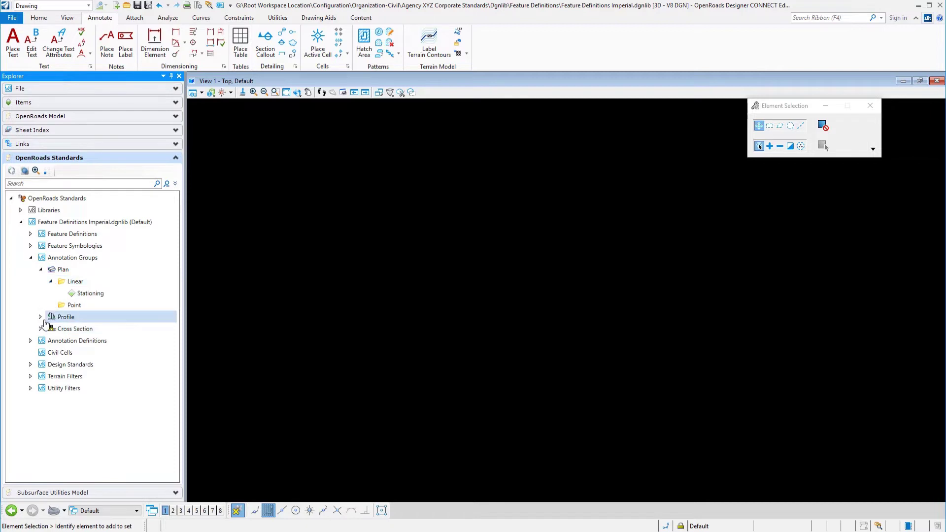
left_click(40, 317)
left_click(42, 353)
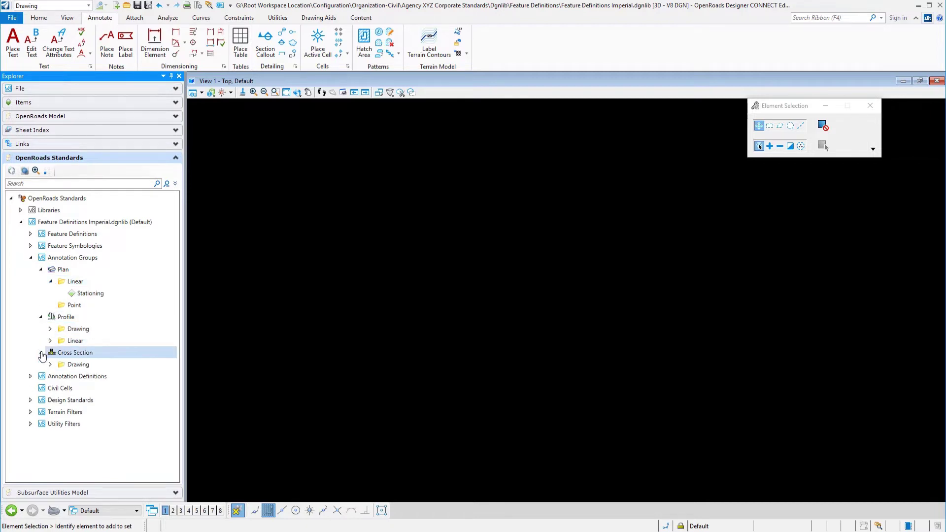
left_click(40, 353)
left_click(50, 365)
Step: Expand the profile Linear and Drawing categories, then select the plan Stationing group
left_click(54, 341)
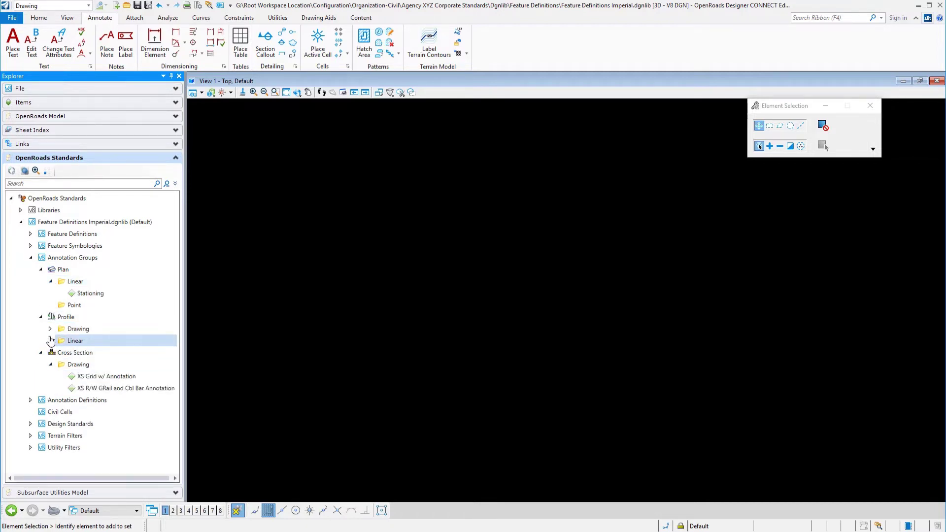
left_click(50, 340)
left_click(54, 329)
left_click(50, 329)
left_click(62, 306)
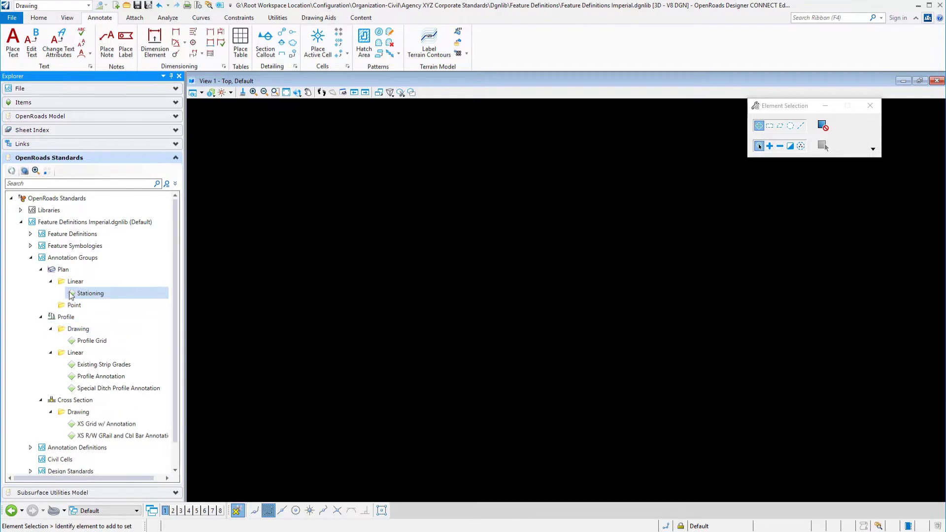
left_click(86, 294)
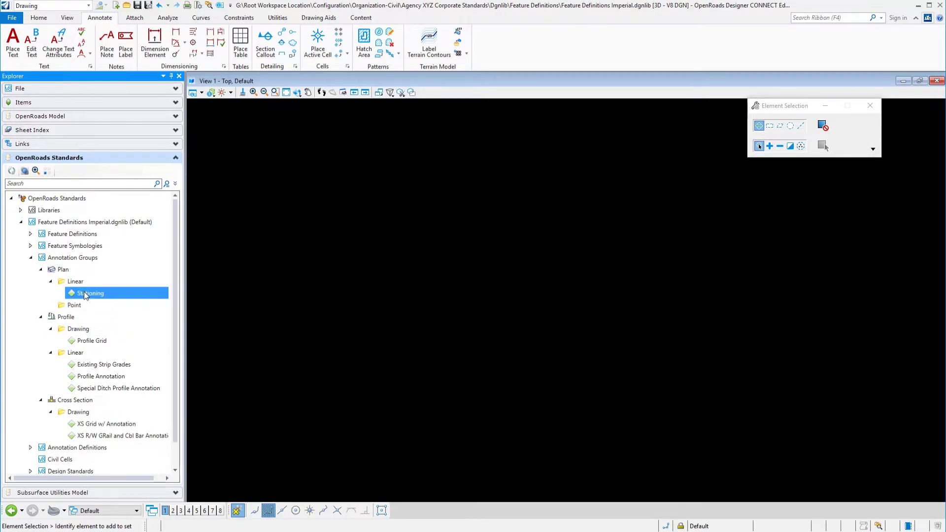
Step: Bring up the action menus for the Stationing group and the Linear category
scroll(85, 294, "down", 1)
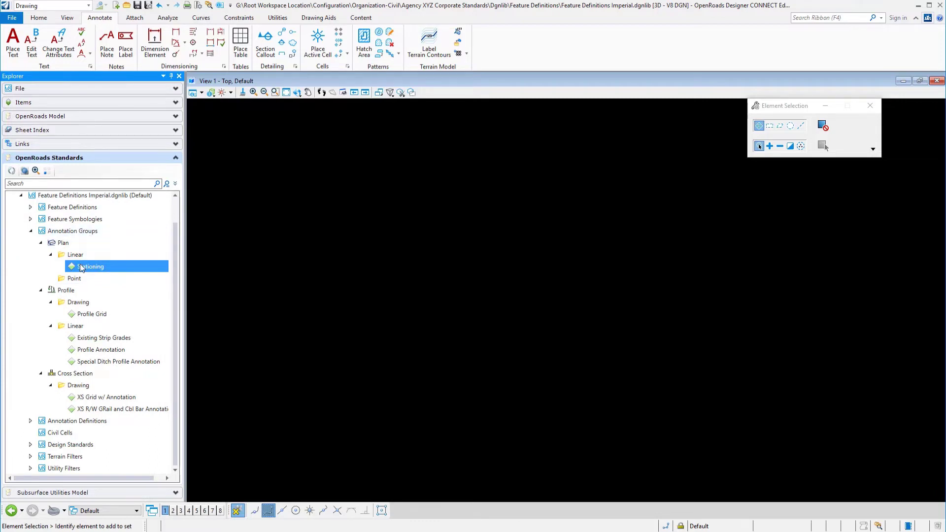
right_click(84, 269)
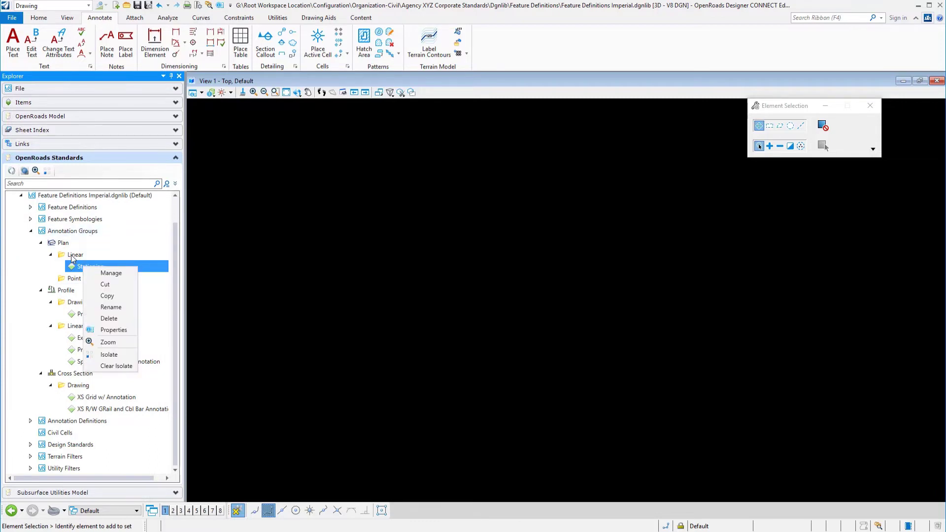
left_click(71, 255)
right_click(70, 256)
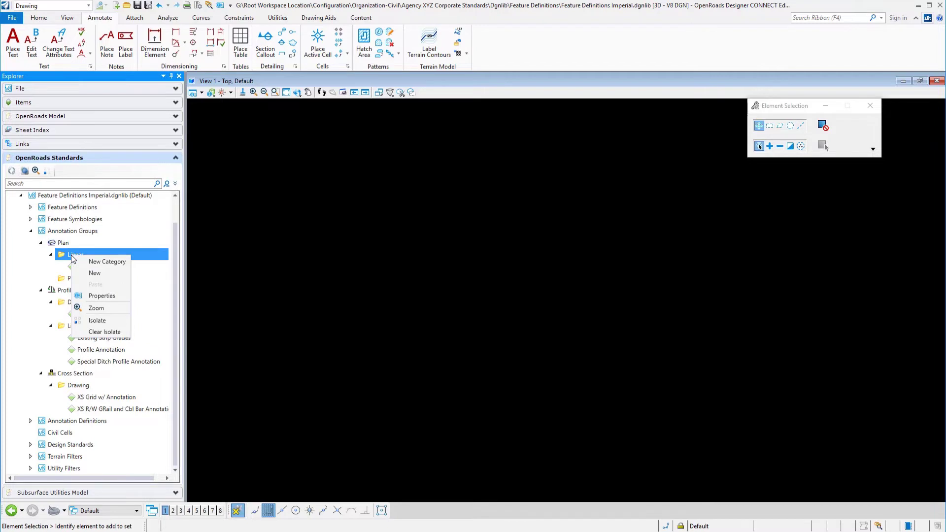
left_click(141, 243)
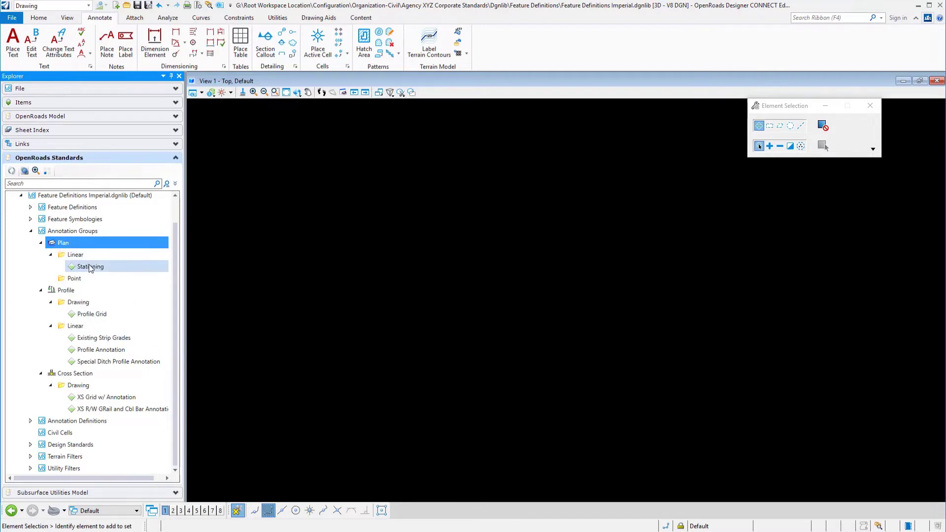
right_click(89, 268)
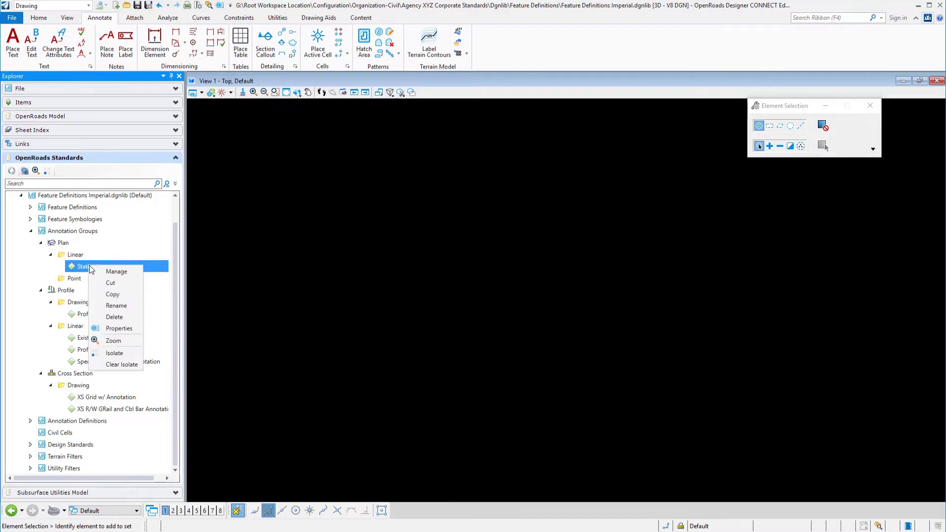
Step: Preview Stationing in a repositioned, enlarged Manage Annotations window, then close it
left_click(117, 272)
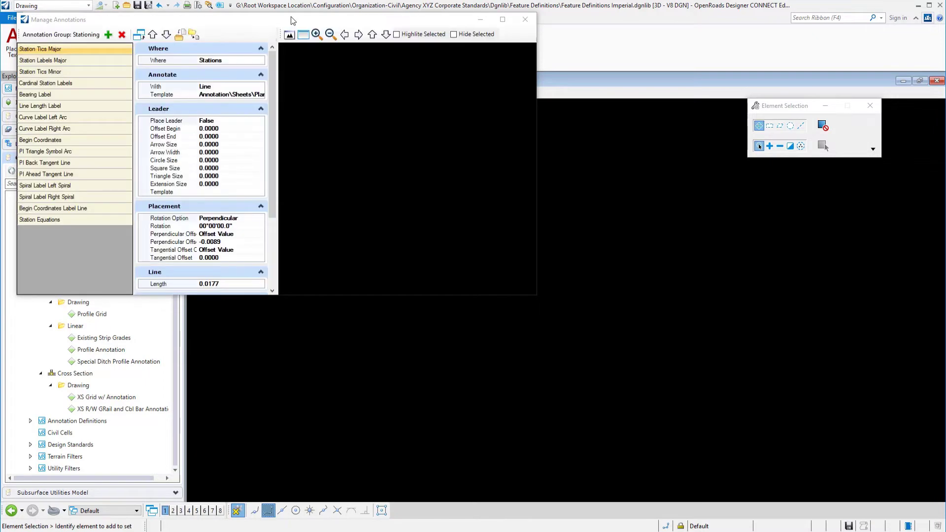
mouse_move(291, 21)
left_mouse_down()
mouse_move(353, 57)
mouse_move(372, 84)
left_mouse_up()
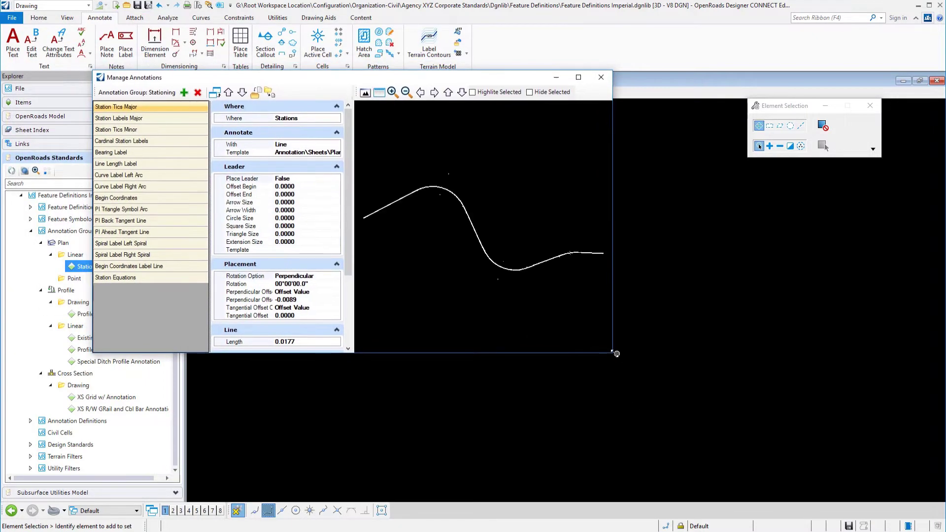
left_click_drag(614, 353, 712, 401)
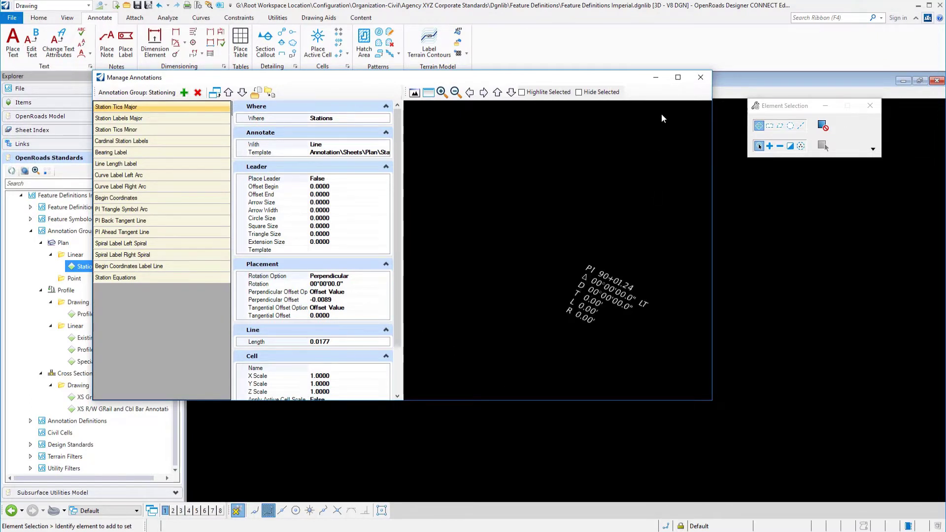
left_click(701, 77)
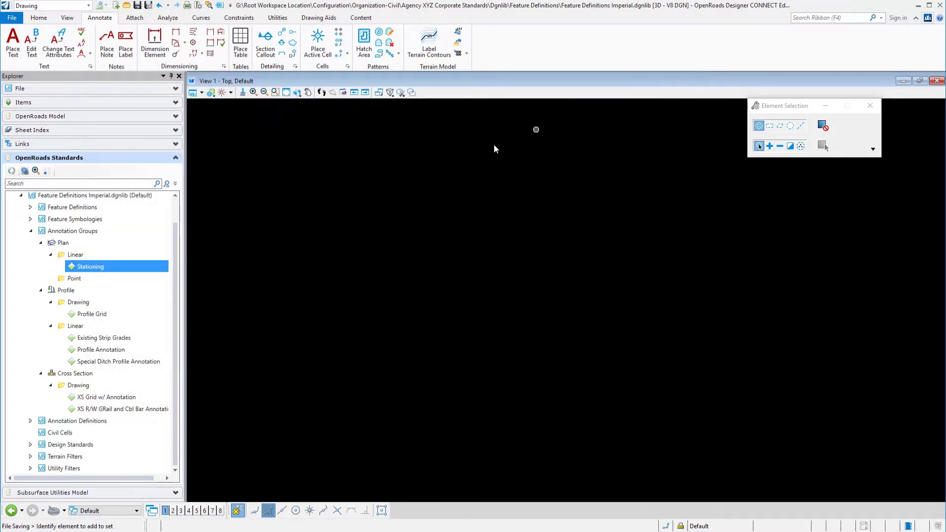
Step: Set the drawing scale to 1"=50' and call up the Stationing group's actions again
left_click(269, 18)
left_click(682, 33)
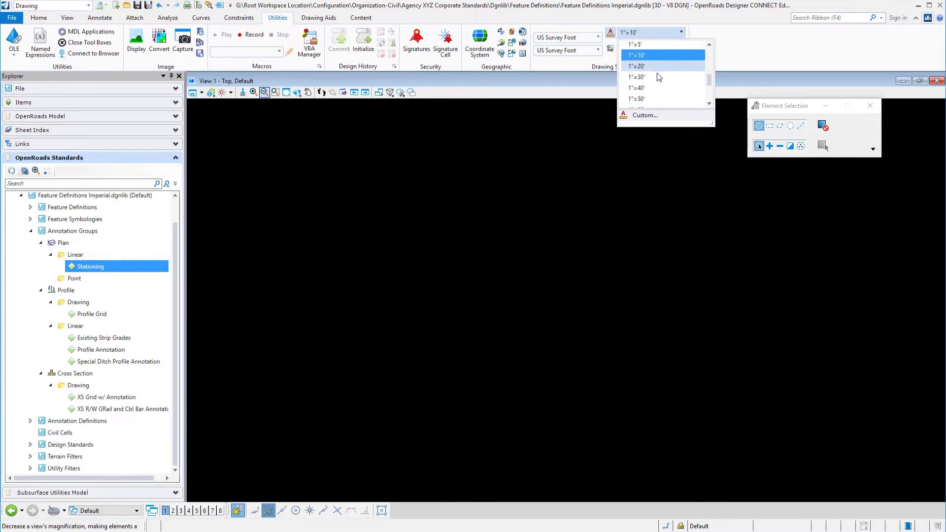
scroll(641, 93, "down", 1)
left_click(640, 76)
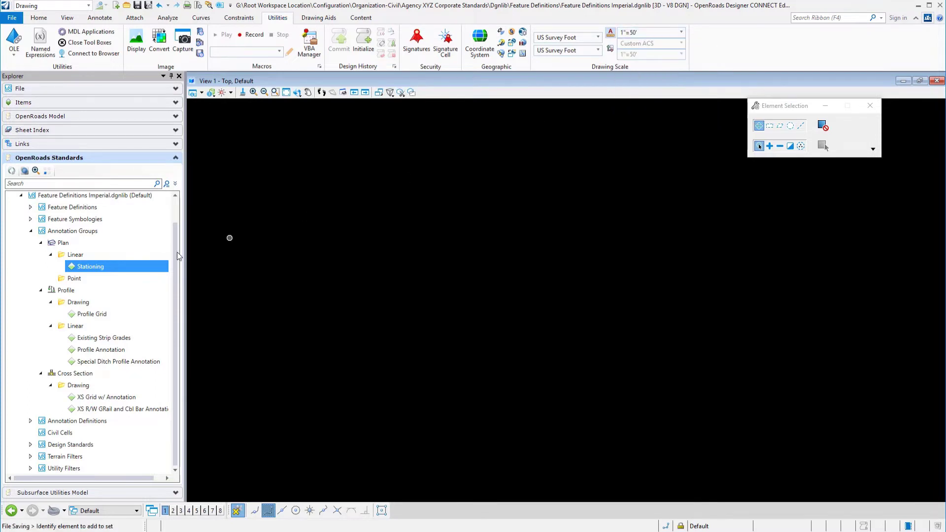
right_click(129, 267)
Step: Reopen Stationing in an enlarged Manage Annotations to view Station Tics Major and its preview
left_click(148, 273)
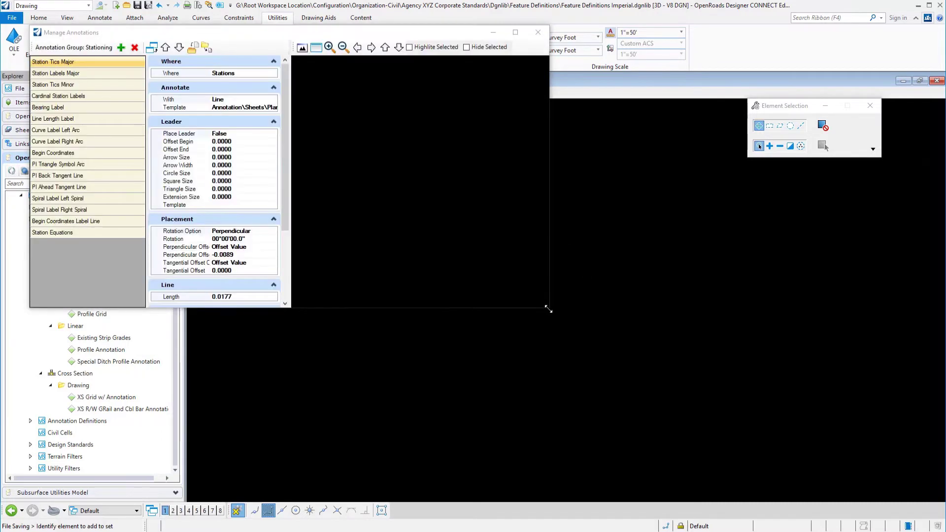
left_click_drag(551, 311, 859, 479)
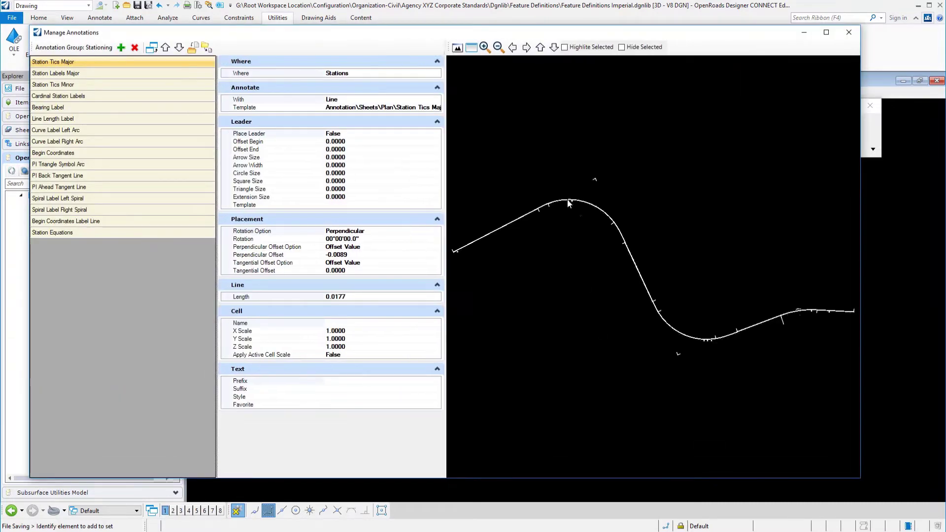
scroll(579, 217, "up", 5)
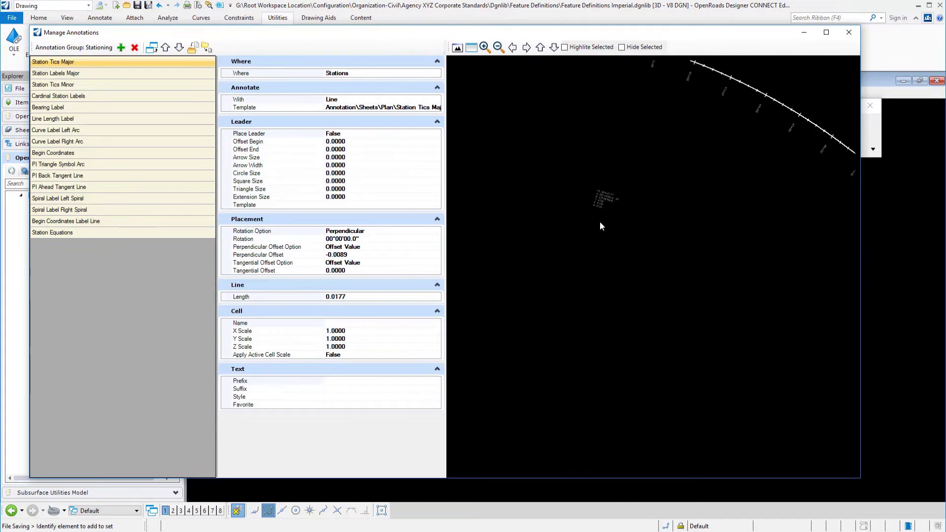
scroll(773, 73, "up", 3)
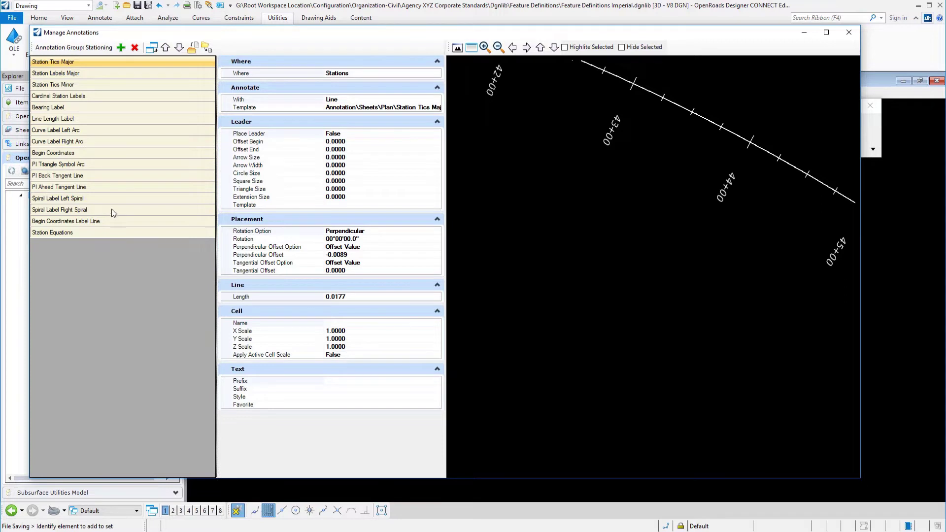
left_click(120, 48)
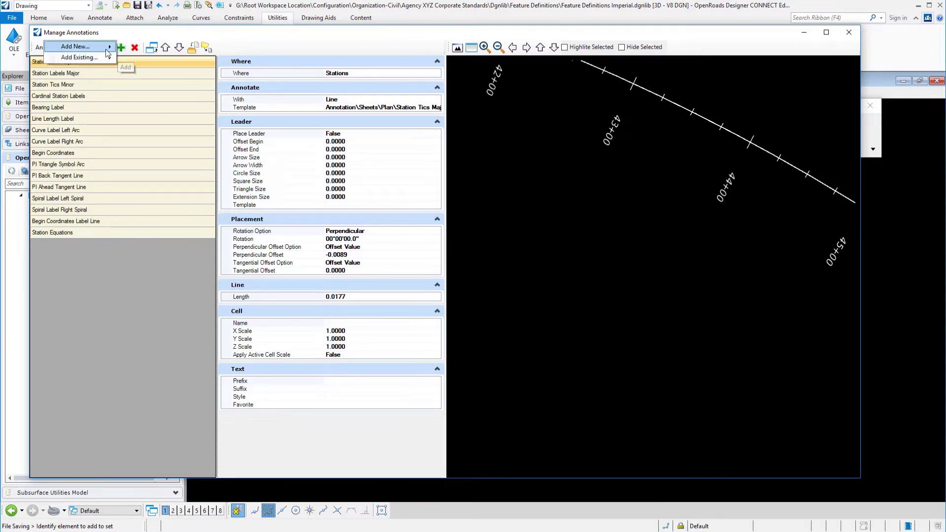
mouse_move(105, 48)
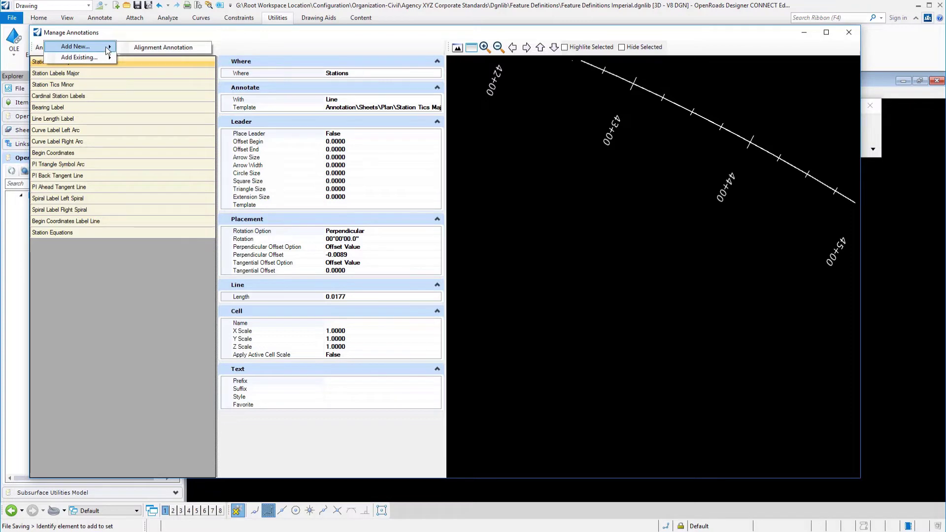
left_click(146, 37)
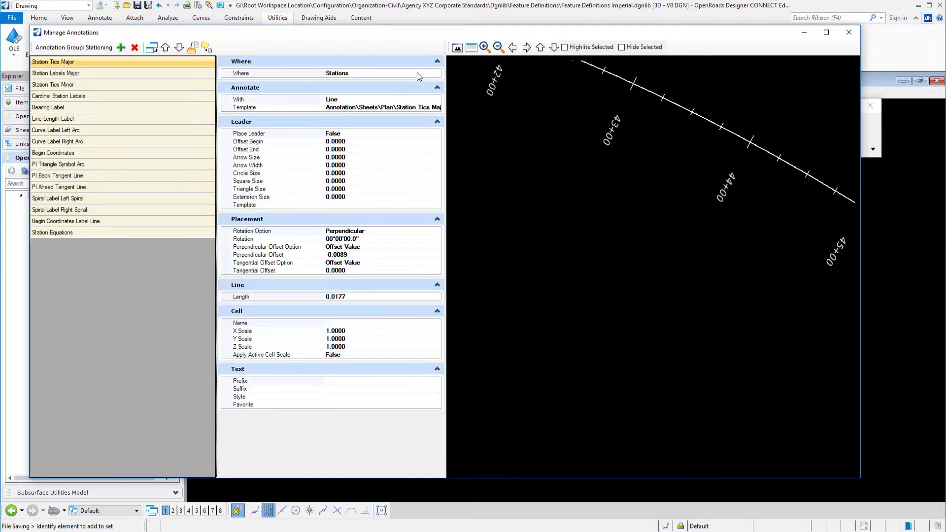
Step: Review Station Tics Major's Stations filter, Even Locked every 100, leaving it unchanged
left_click(436, 73)
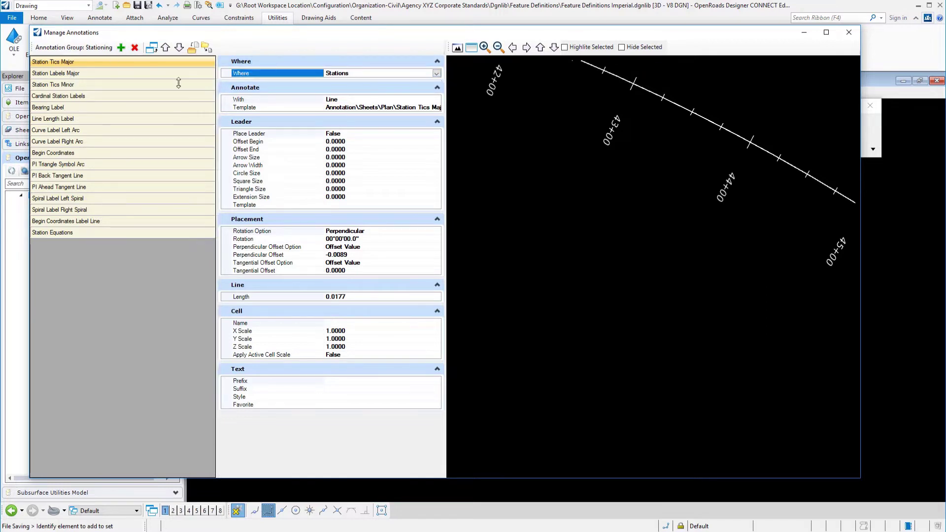
left_click(437, 73)
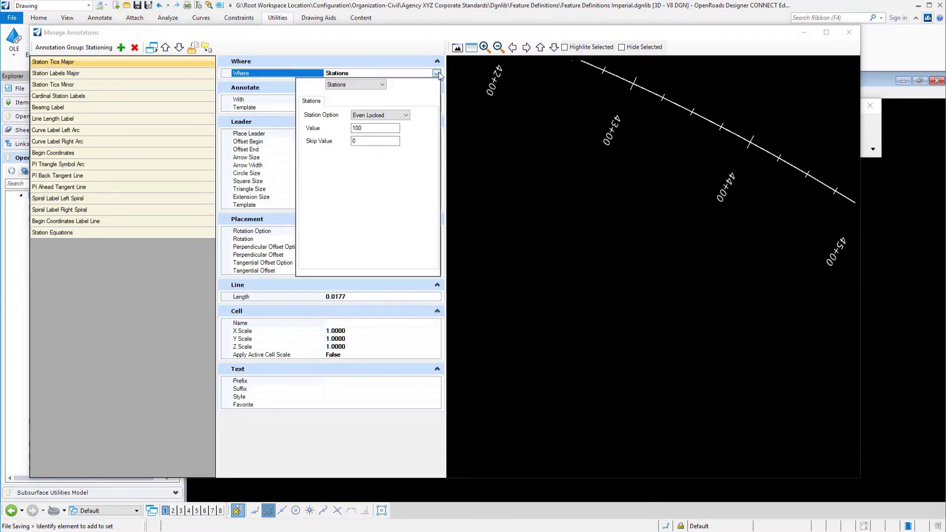
left_click(370, 86)
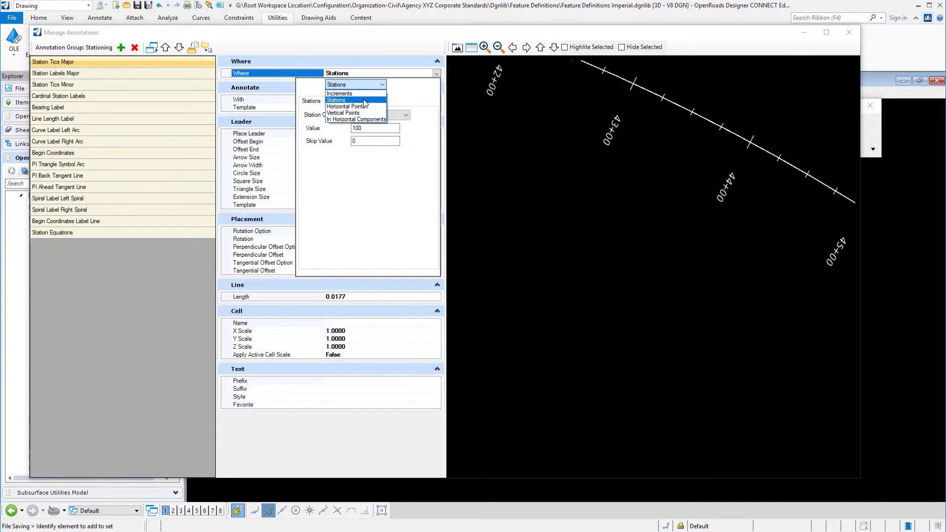
left_click(365, 101)
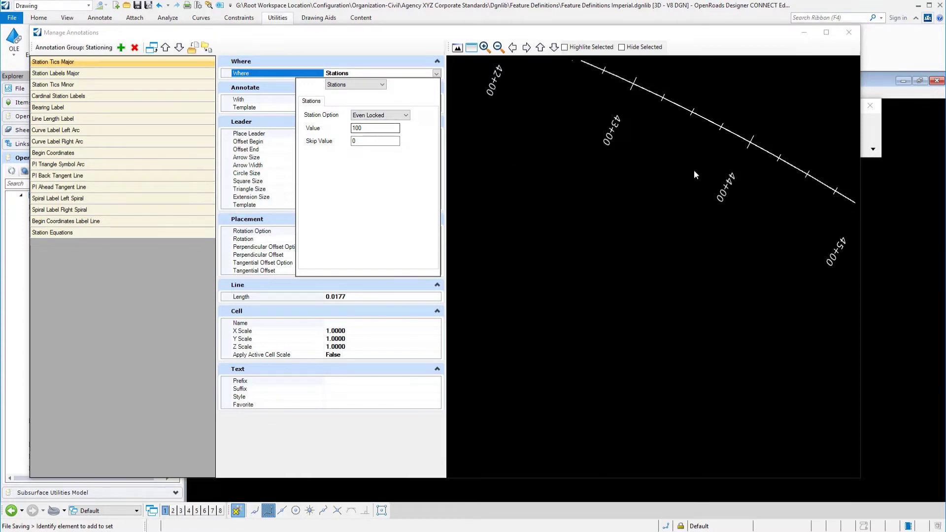
left_click(495, 129)
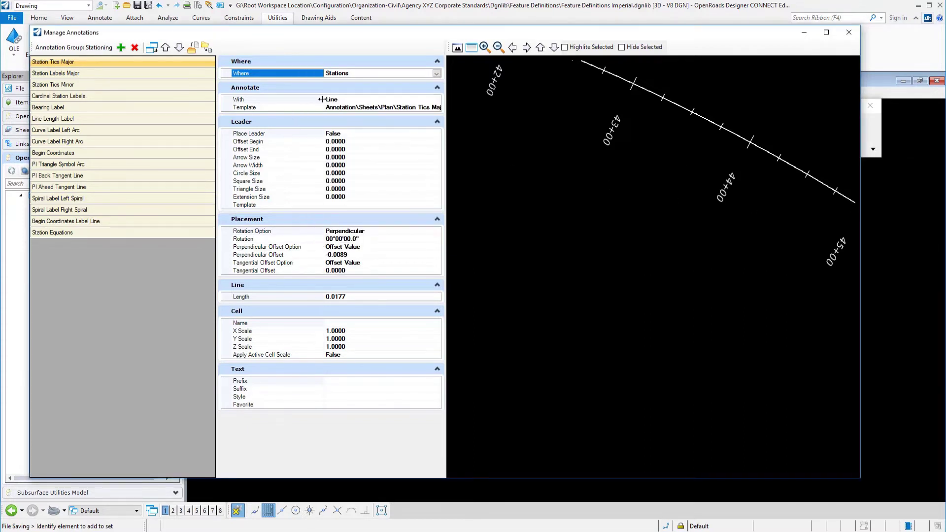
Step: Turn on Highlite Selected and zoom the preview onto the ticks near 35+00
left_click(567, 47)
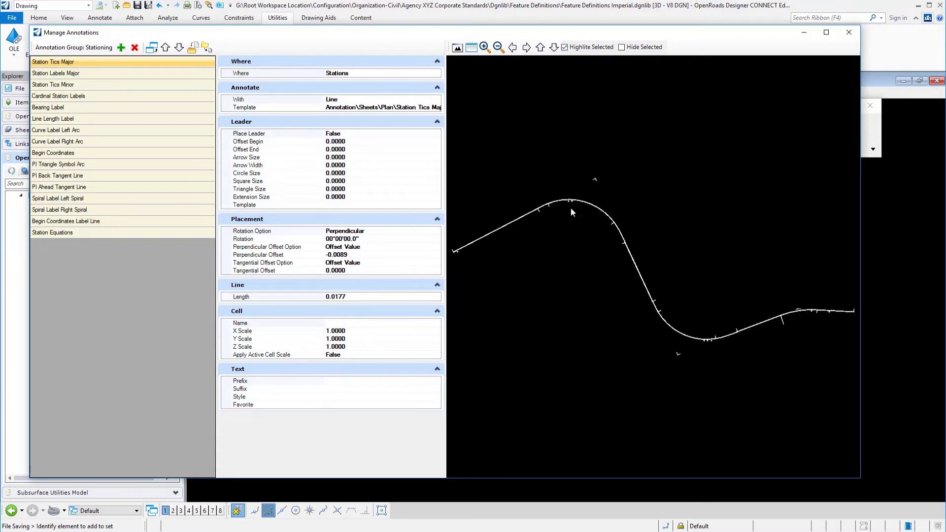
scroll(571, 208, "up", 2)
scroll(557, 196, "up", 2)
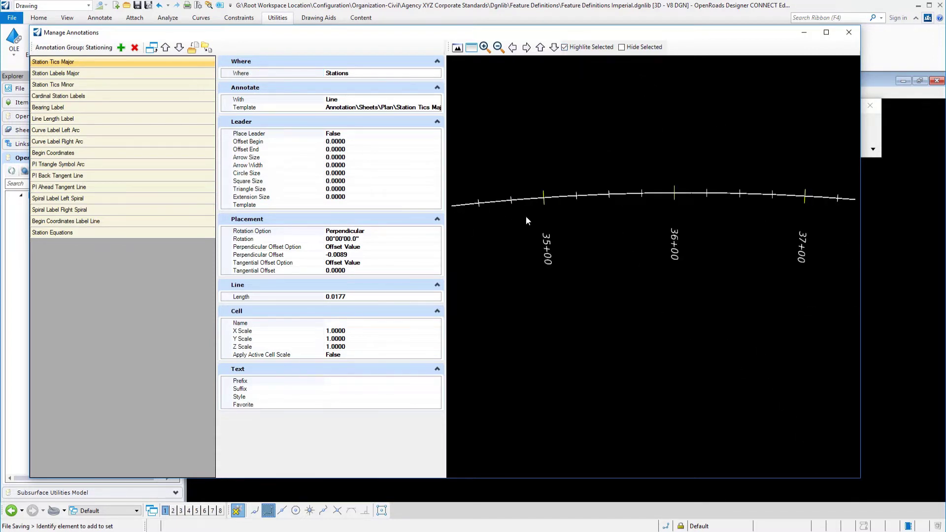
scroll(538, 217, "up", 1)
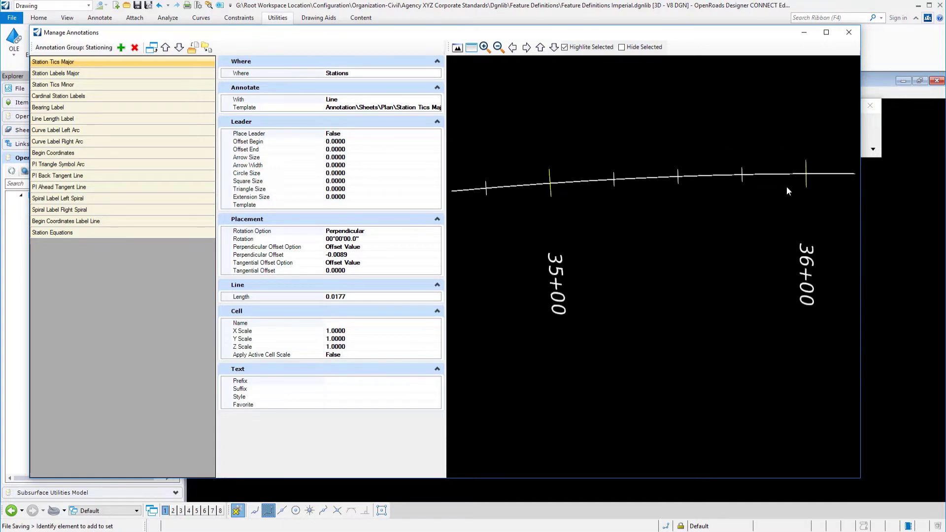
Step: Keep the Line element and Plan Station Tics template, then collapse Leader and Cell settings
left_click(437, 99)
left_click(437, 99)
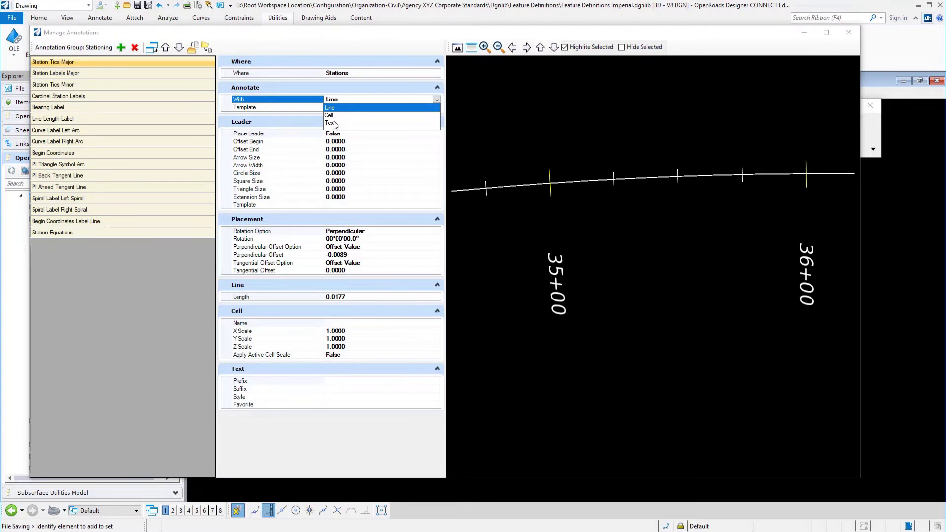
left_click(477, 90)
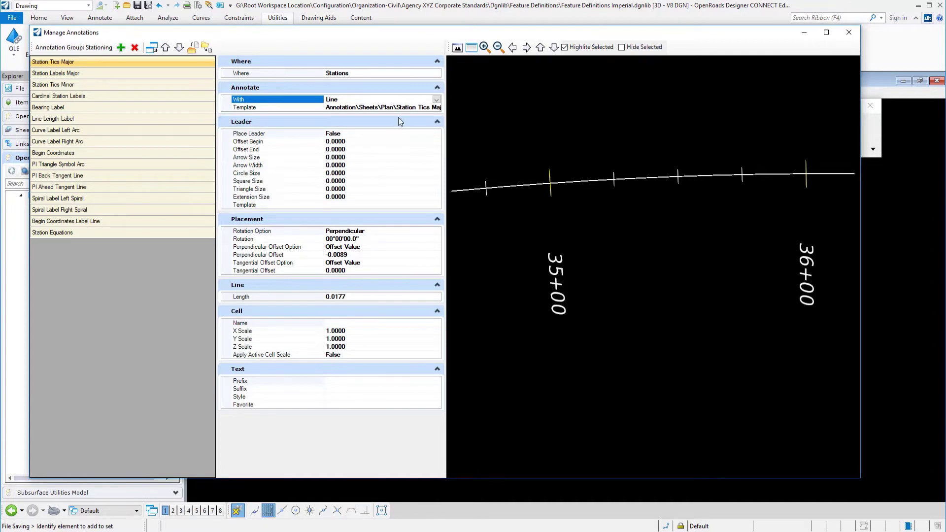
left_click(358, 108)
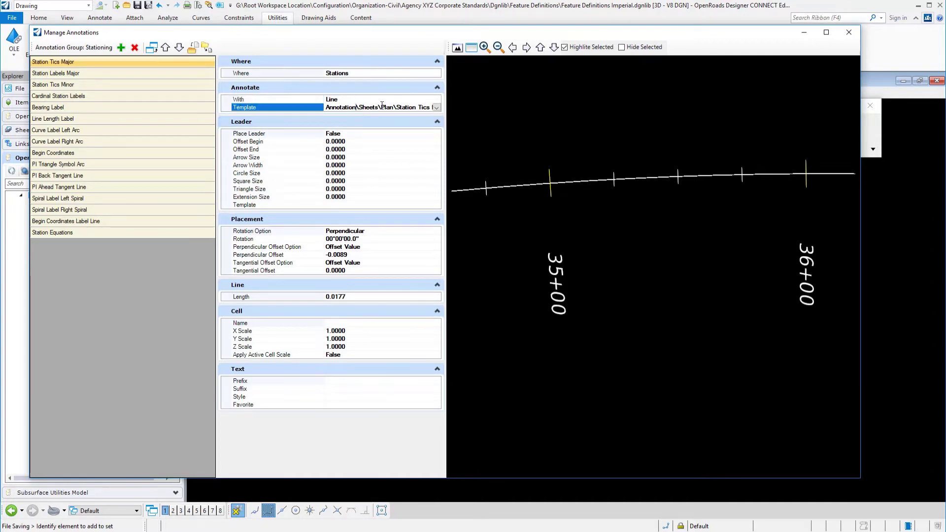
left_click(438, 108)
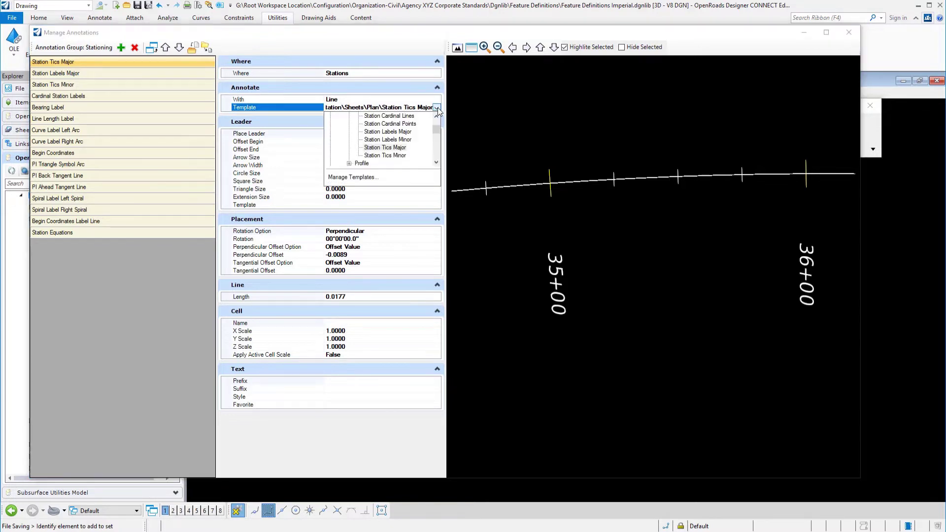
mouse_move(437, 139)
left_mouse_down()
mouse_move(437, 129)
mouse_move(442, 138)
left_mouse_up()
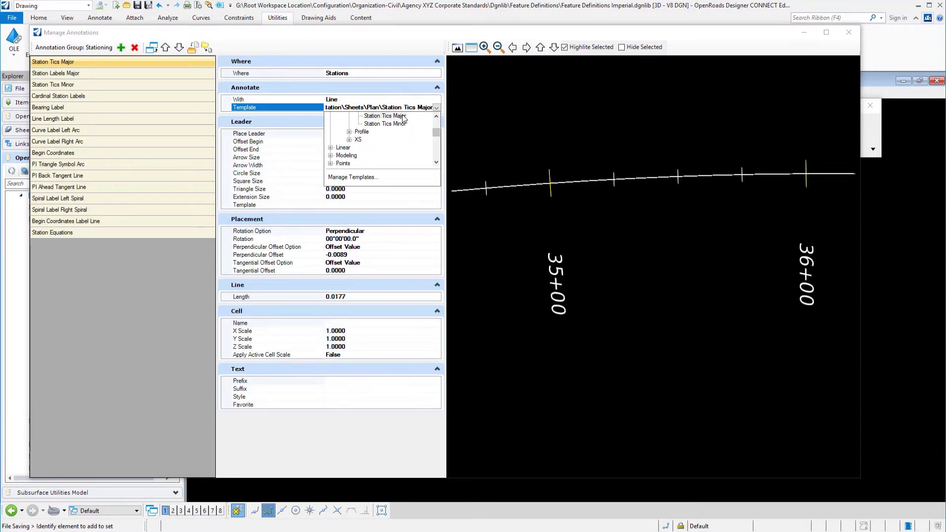
left_click(524, 89)
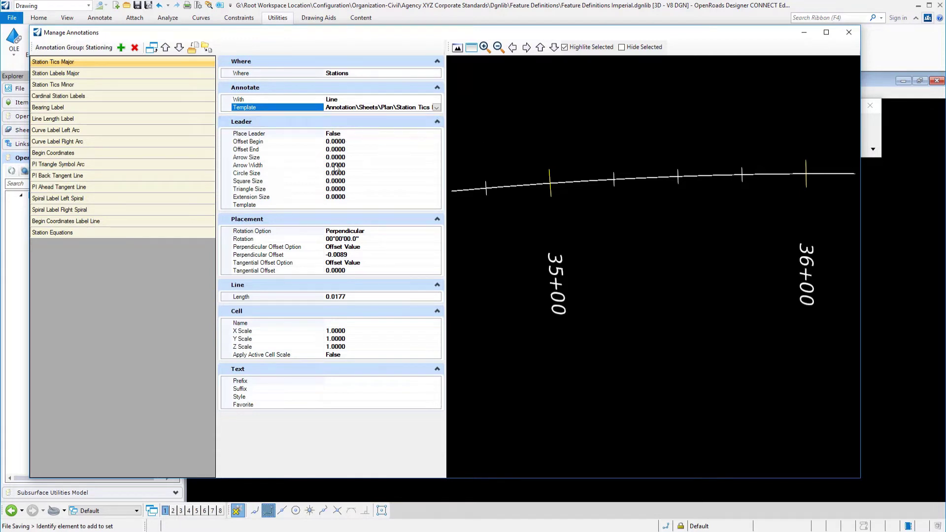
left_click(437, 122)
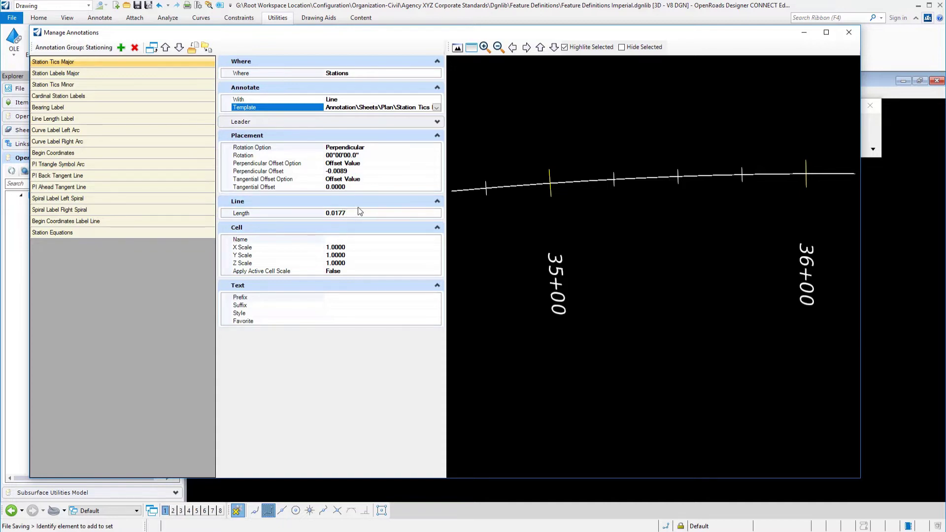
left_click(438, 227)
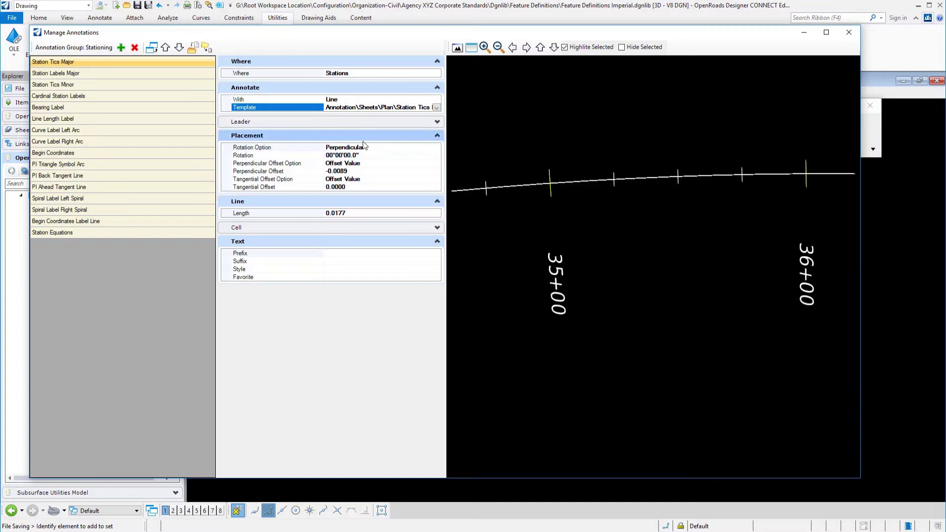
Step: Select Cardinal Station Labels and zoom the preview to the TS point
left_click(89, 99)
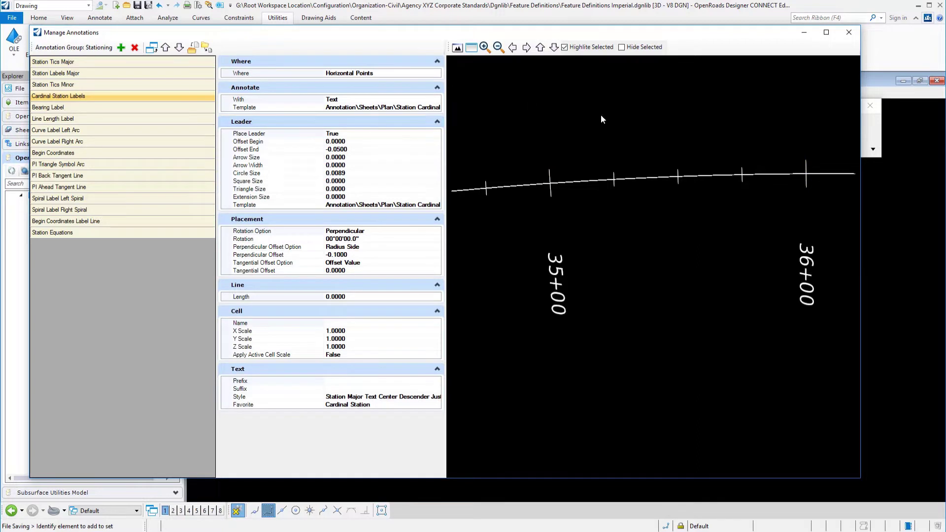
scroll(756, 184, "down", 3)
scroll(779, 233, "down", 2)
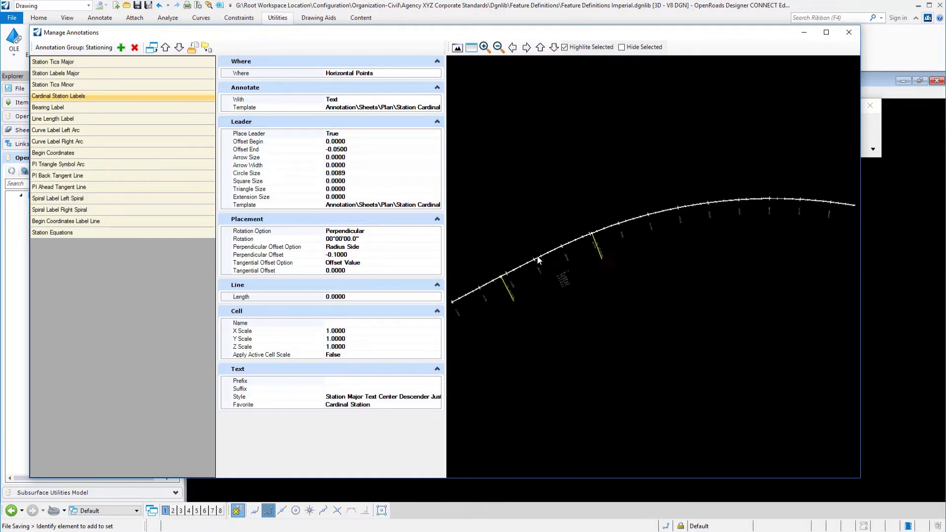
scroll(498, 291, "up", 3)
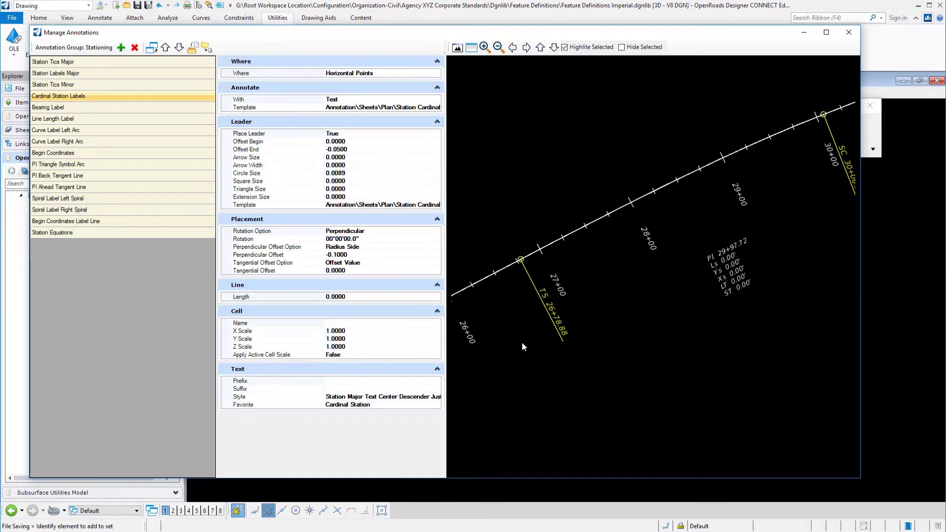
scroll(522, 342, "up", 3)
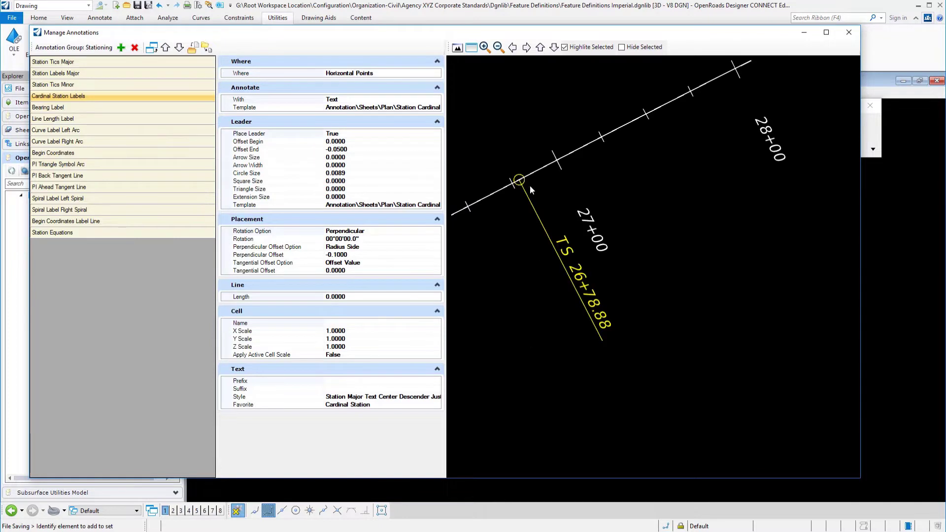
Step: Review its Where filter, keeping Horizontal Points for the horizontal control points
left_click(424, 74)
left_click(436, 73)
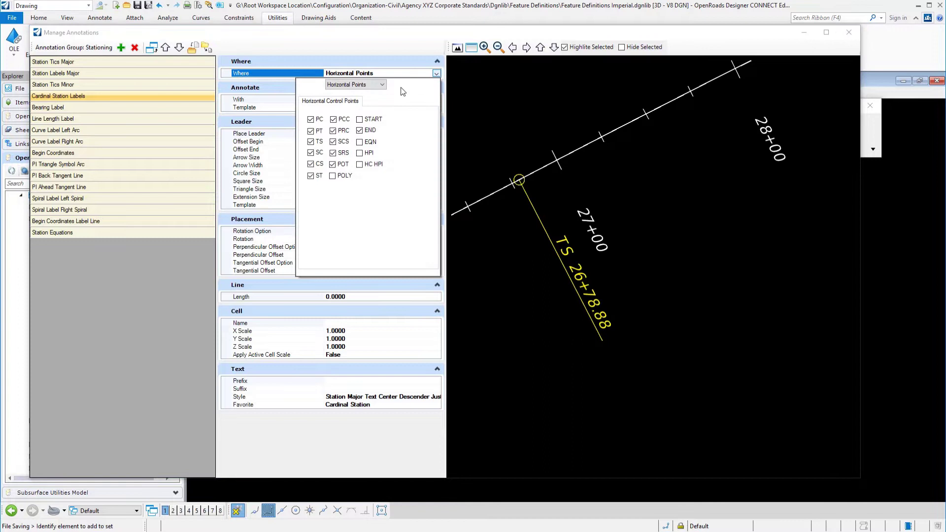
left_click(383, 84)
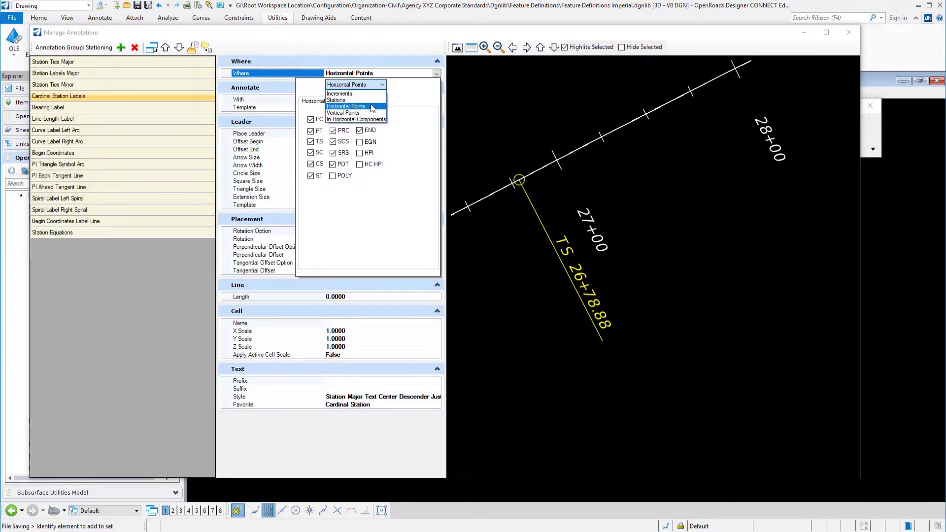
left_click(412, 105)
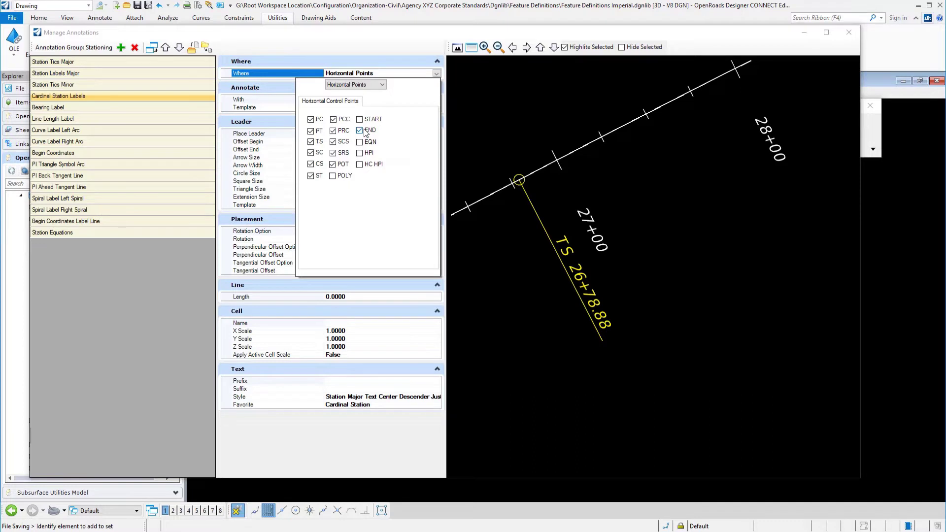
left_click(495, 105)
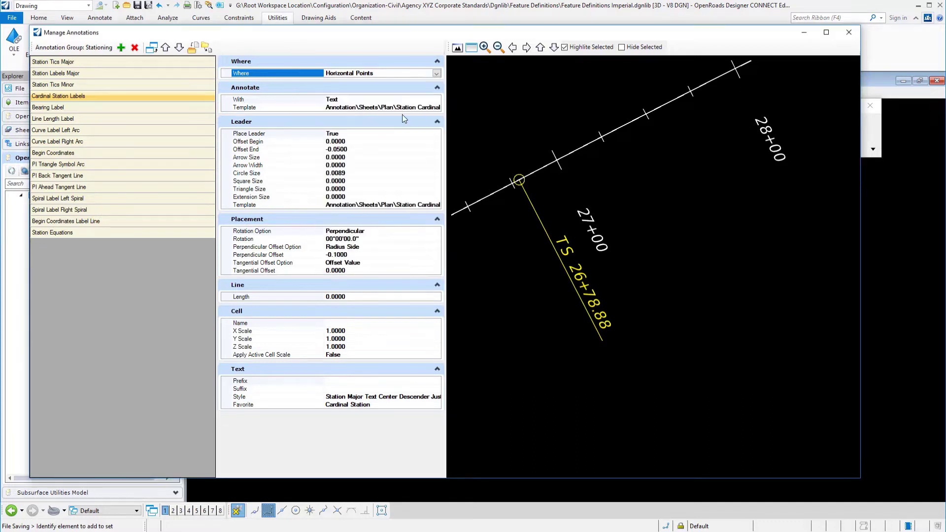
Step: Review Cardinal Station Labels' element, template and rotation, keeping Radius Side perpendicular offset
left_click(353, 99)
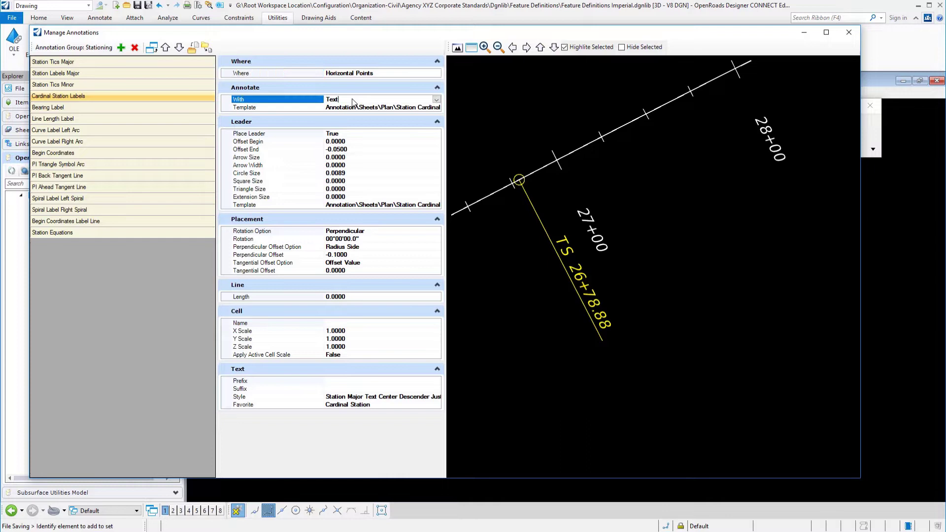
left_click(421, 109)
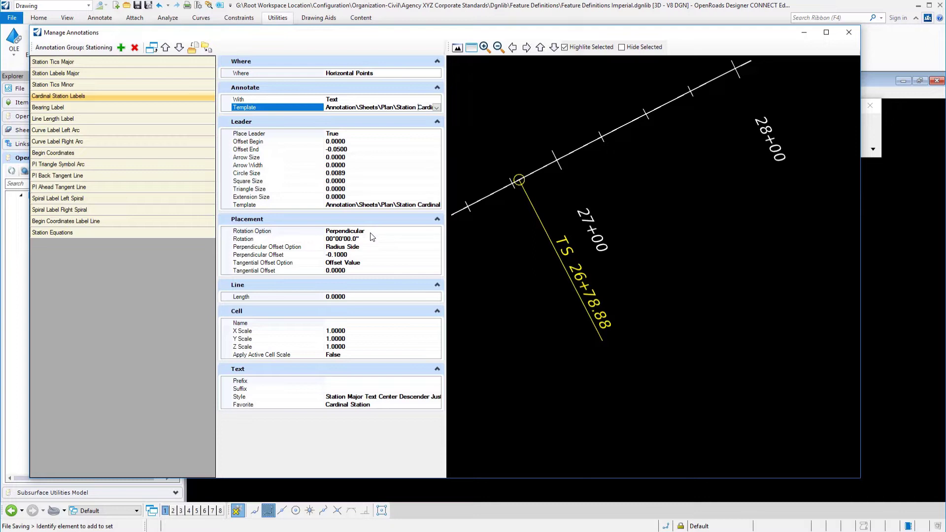
left_click(369, 248)
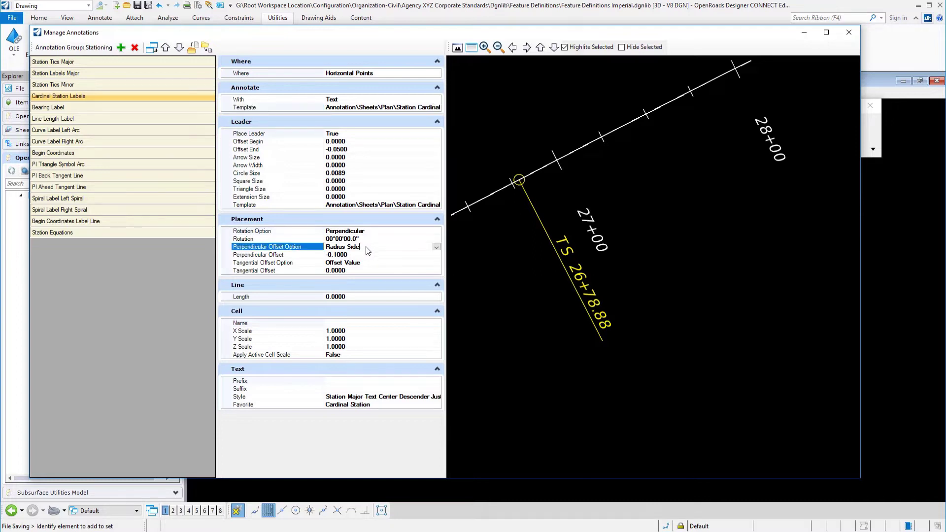
left_click(433, 239)
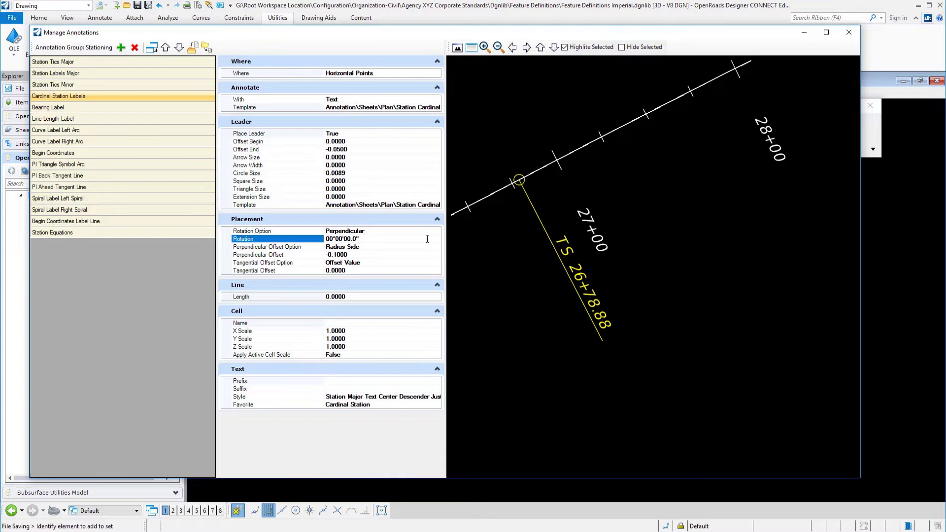
left_click(414, 248)
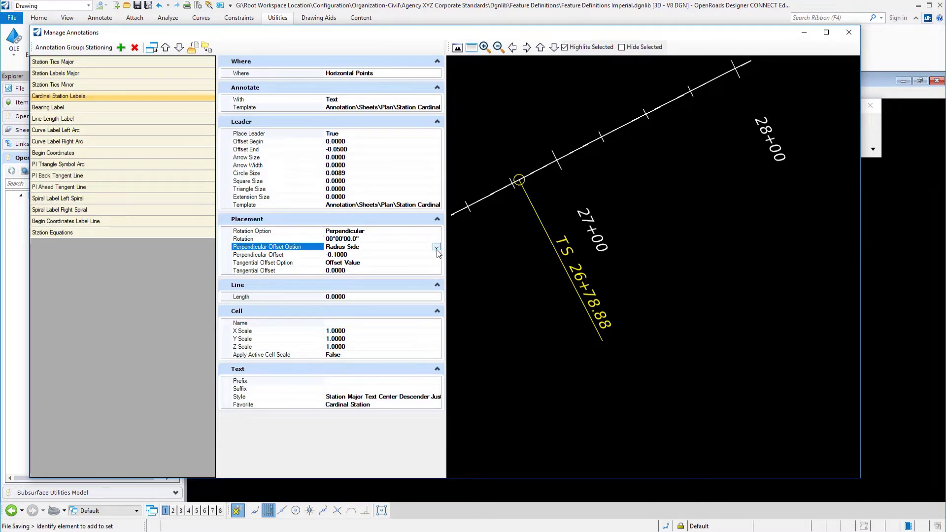
left_click(436, 247)
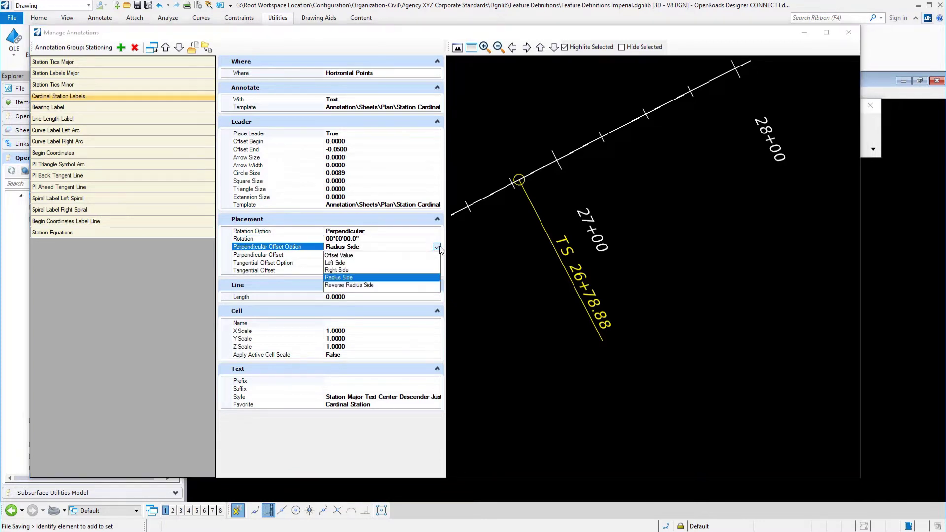
left_click(354, 279)
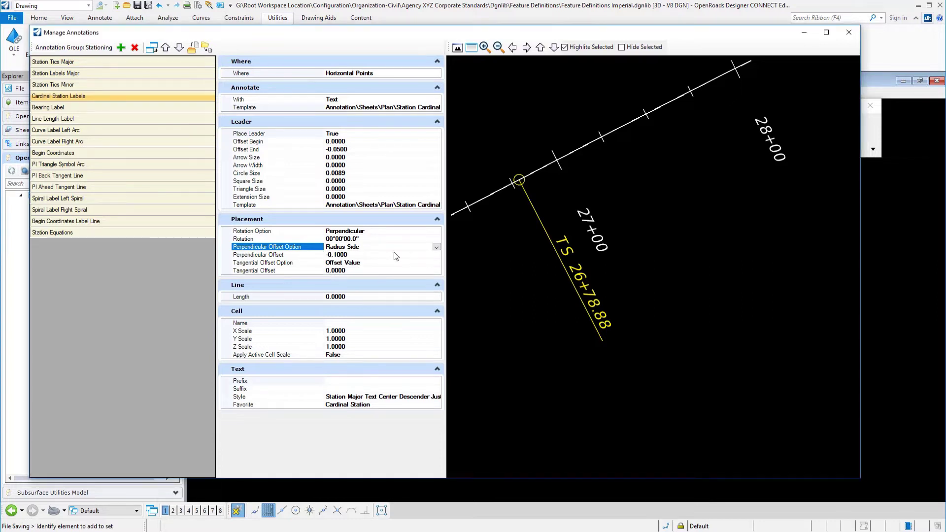
Step: Collapse the Line and Cell groups and browse favorite styles, keeping Cardinal Station
left_click(437, 285)
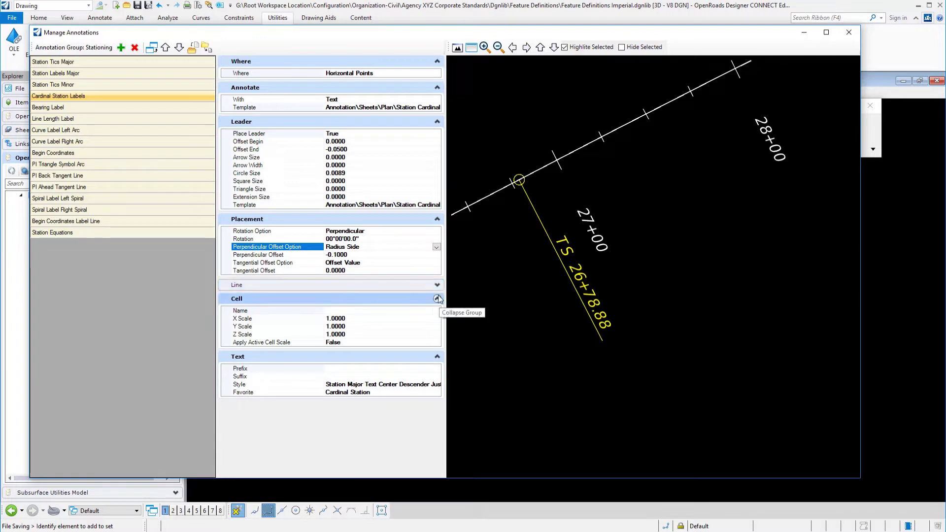
left_click(438, 299)
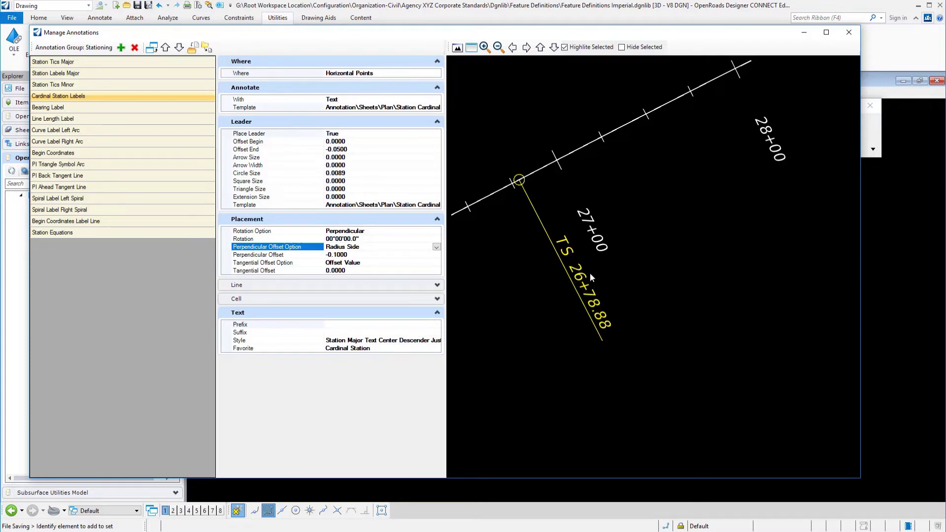
left_click(371, 348)
left_click(437, 348)
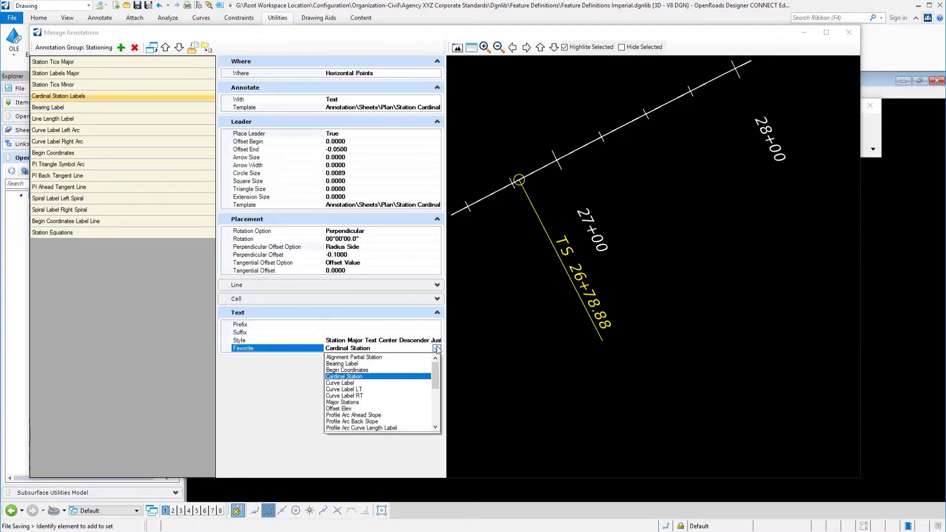
mouse_move(439, 377)
left_mouse_down()
mouse_move(444, 419)
mouse_move(440, 375)
left_mouse_up()
left_click(373, 352)
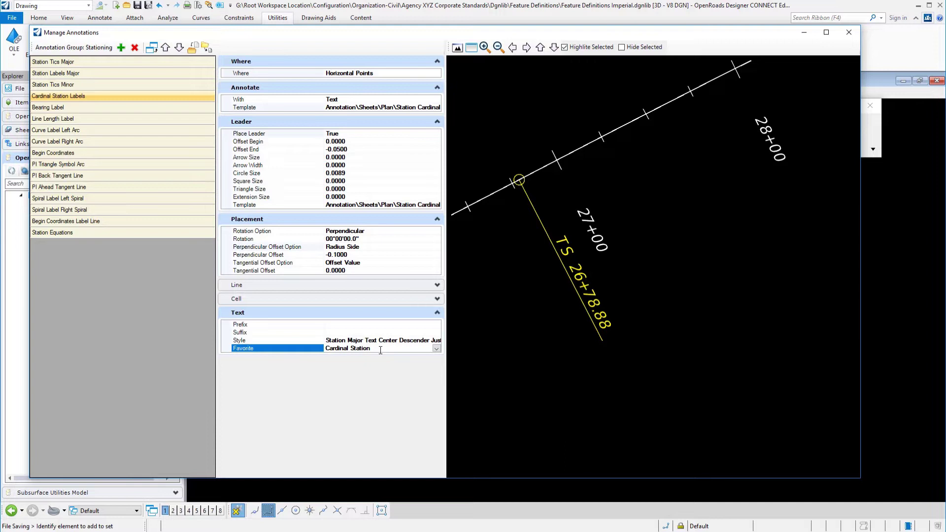
Step: Try an ABC label prefix, clear it back to TS 26+78.88, and zoom the preview
left_click(330, 329)
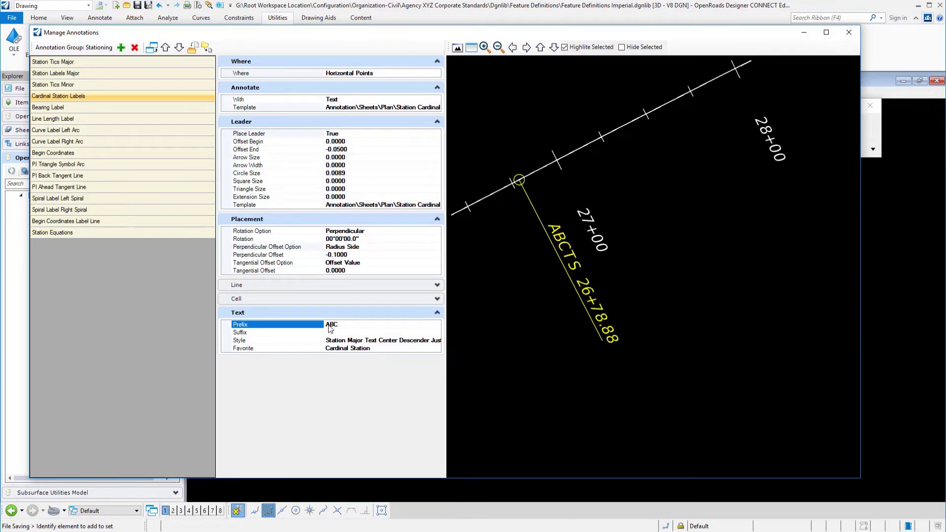
left_click(392, 330)
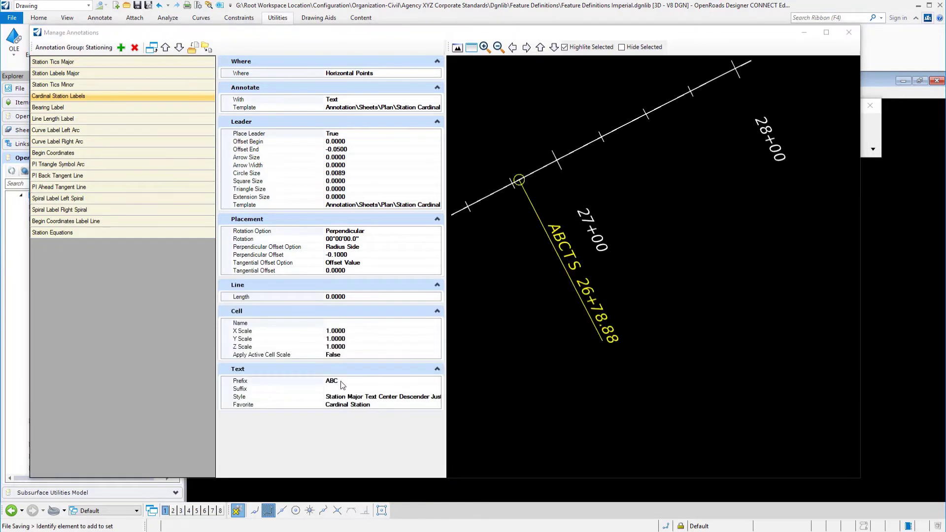
left_click(341, 381)
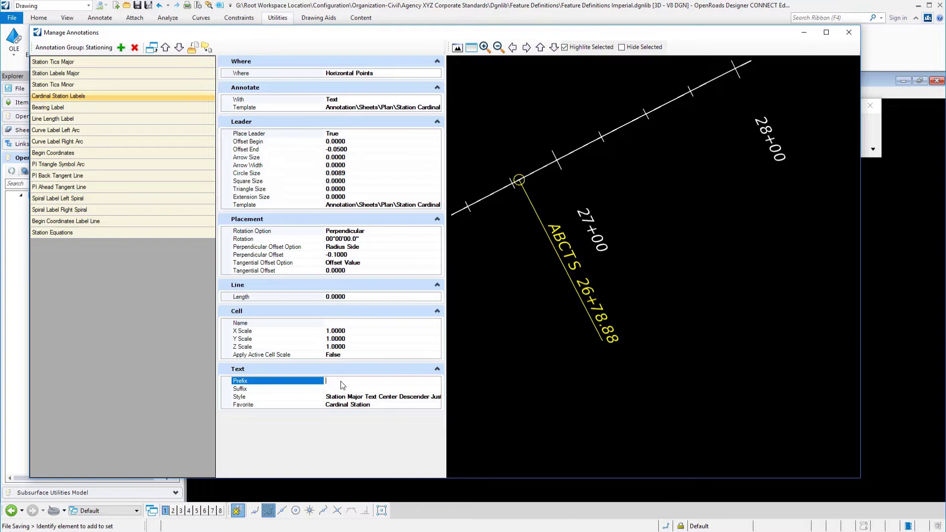
key("Tab")
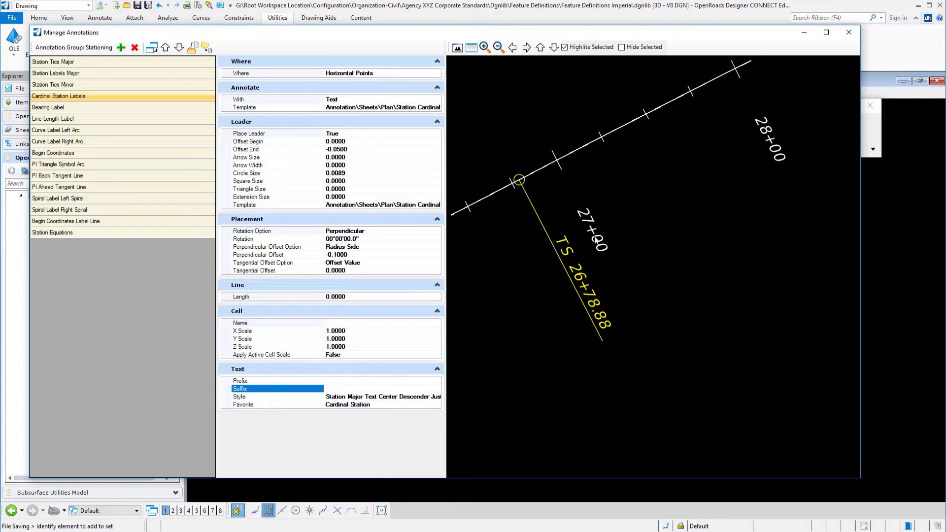
scroll(530, 281, "down", 5)
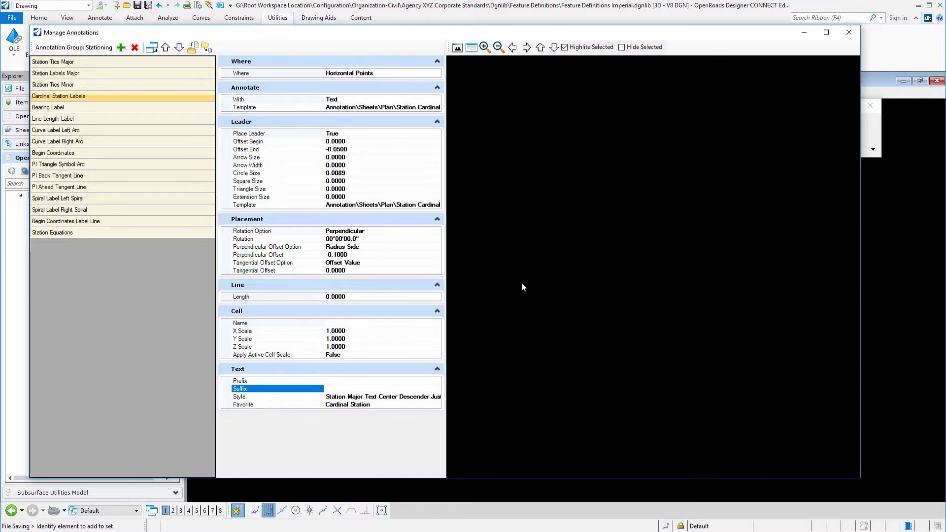
scroll(520, 282, "down", 2)
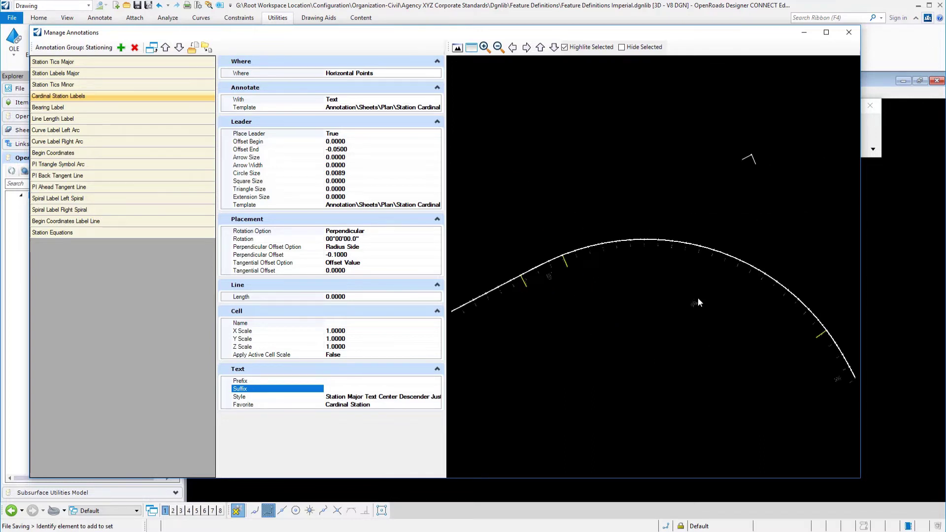
scroll(693, 321, "up", 4)
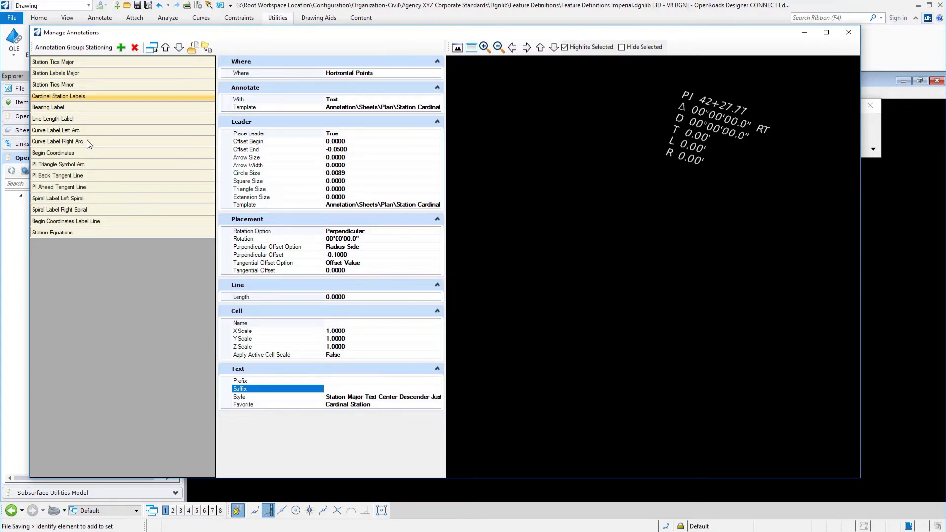
Step: Check that Curve Label Right Arc keeps the In Horizontal Components filter with Chord Middle position
left_click(87, 142)
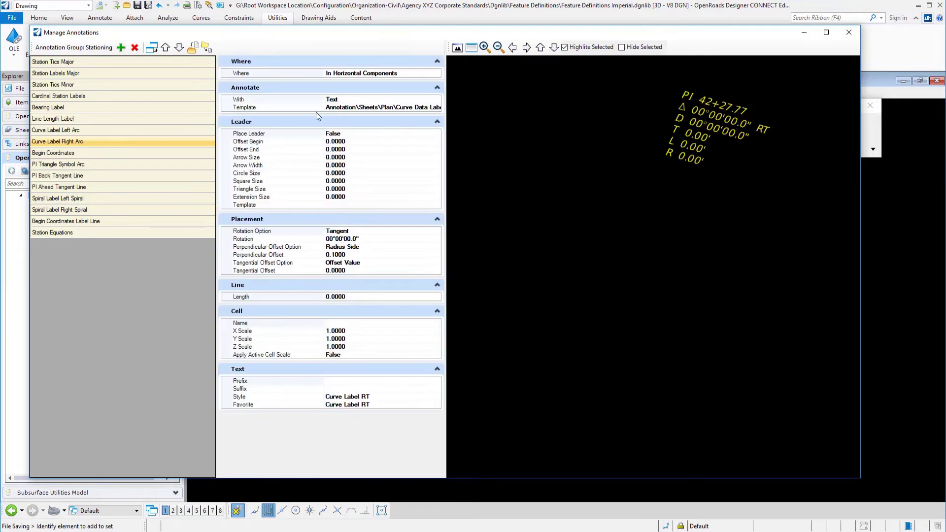
left_click(436, 73)
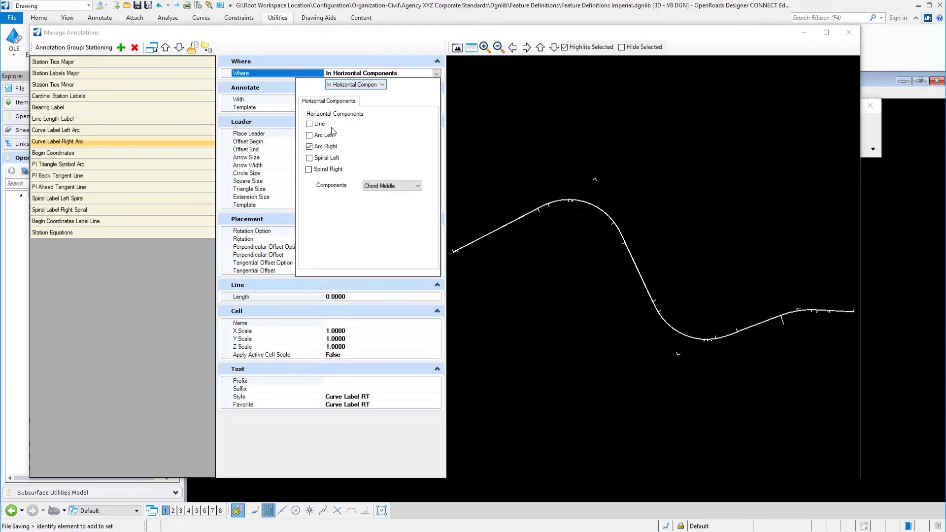
left_click(382, 84)
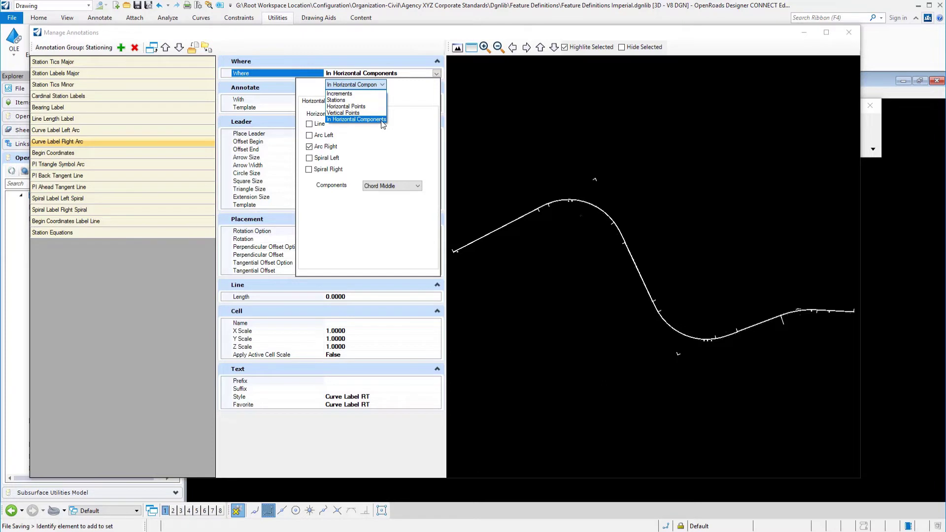
left_click(382, 120)
left_click(412, 186)
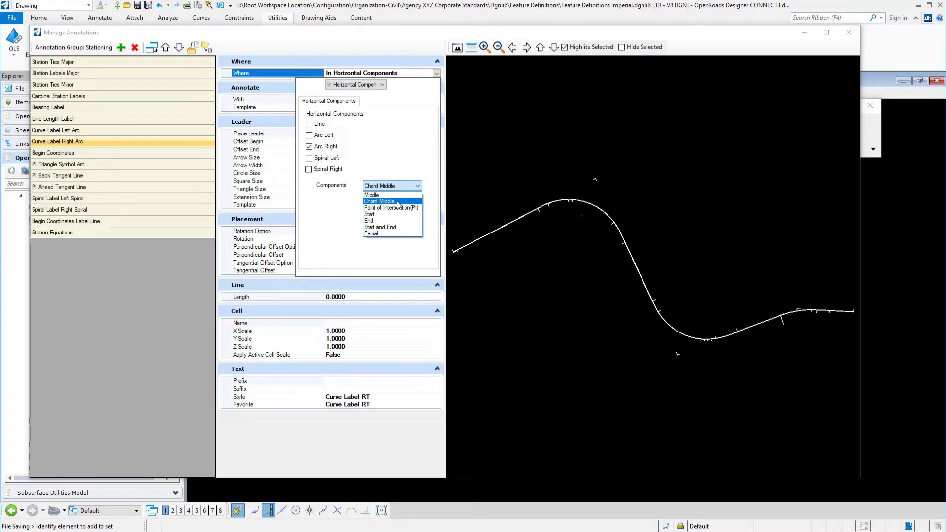
left_click(398, 204)
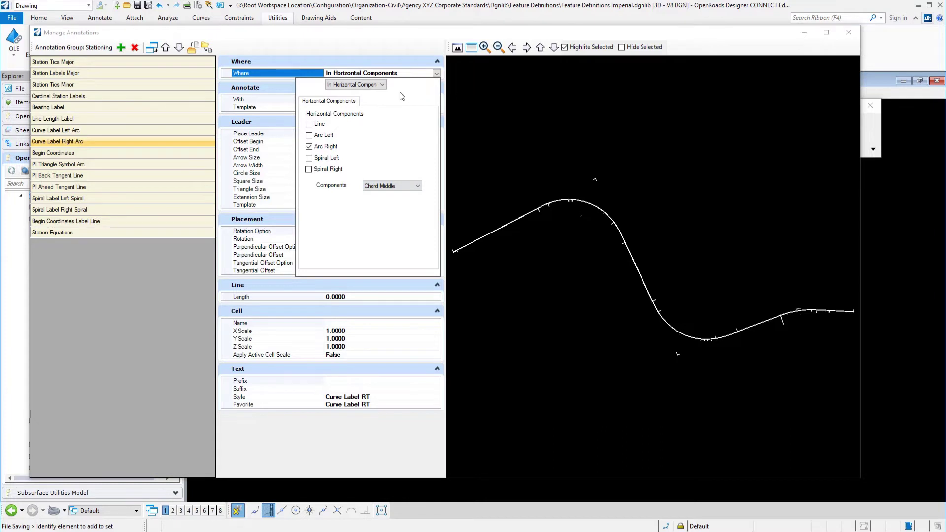
left_click(280, 83)
Step: Collapse the Leader, Line and Cell property groups under Annotate
left_click(280, 83)
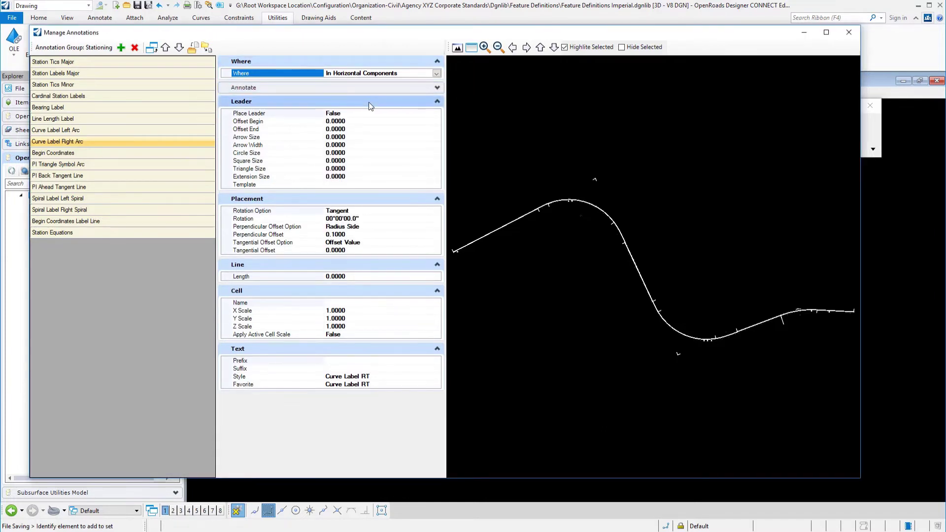
left_click(440, 88)
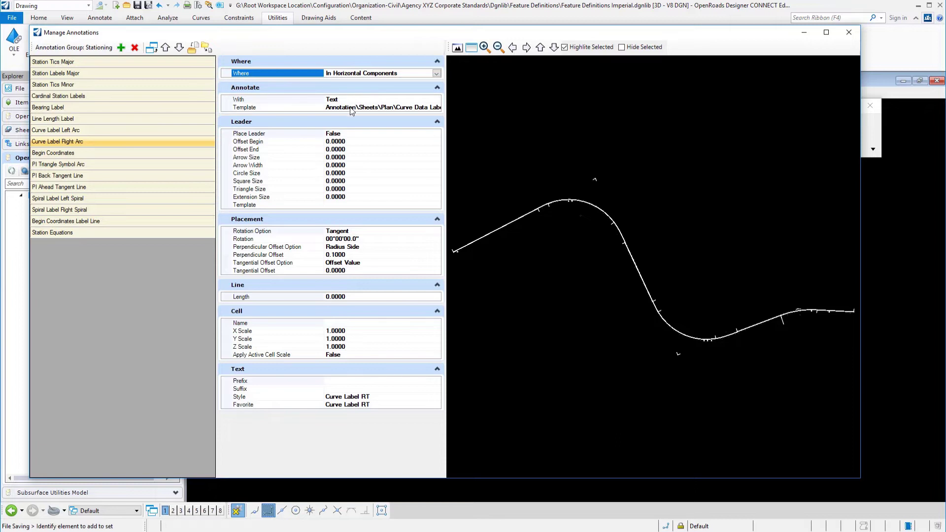
left_click(437, 122)
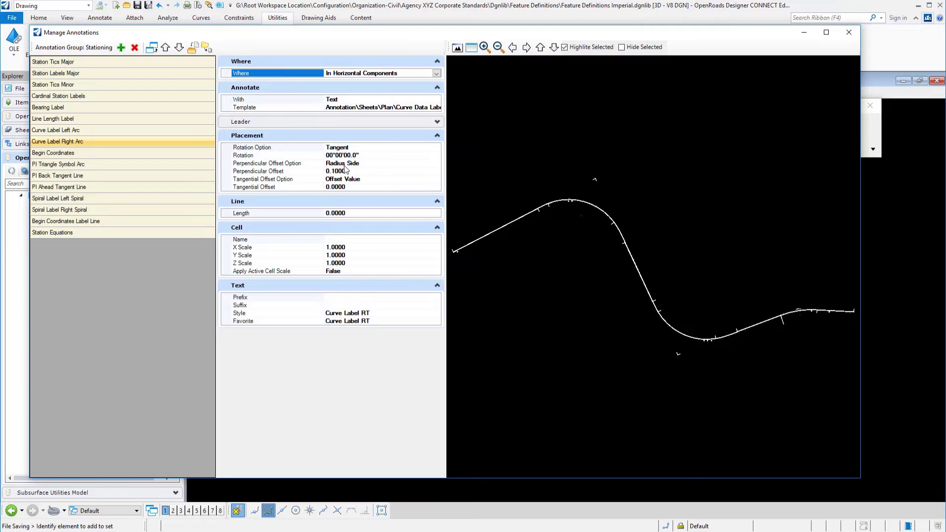
left_click(436, 201)
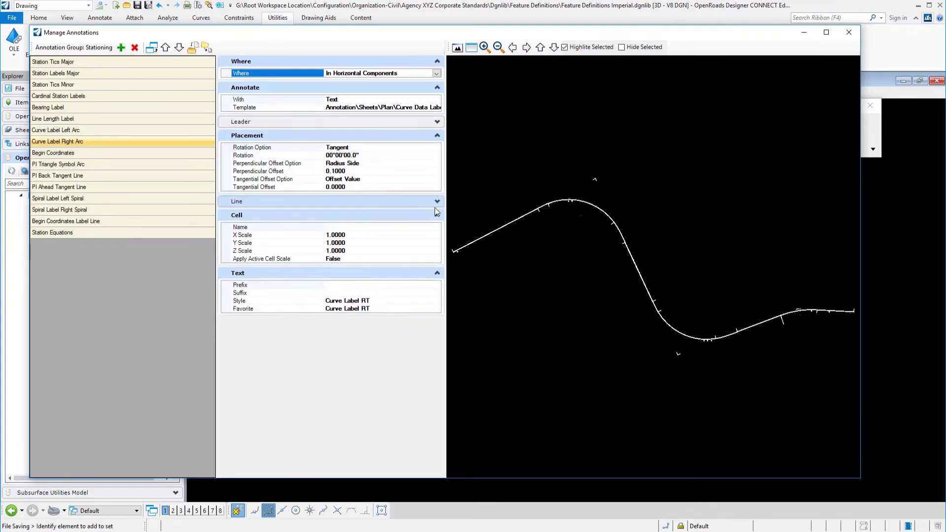
left_click(436, 215)
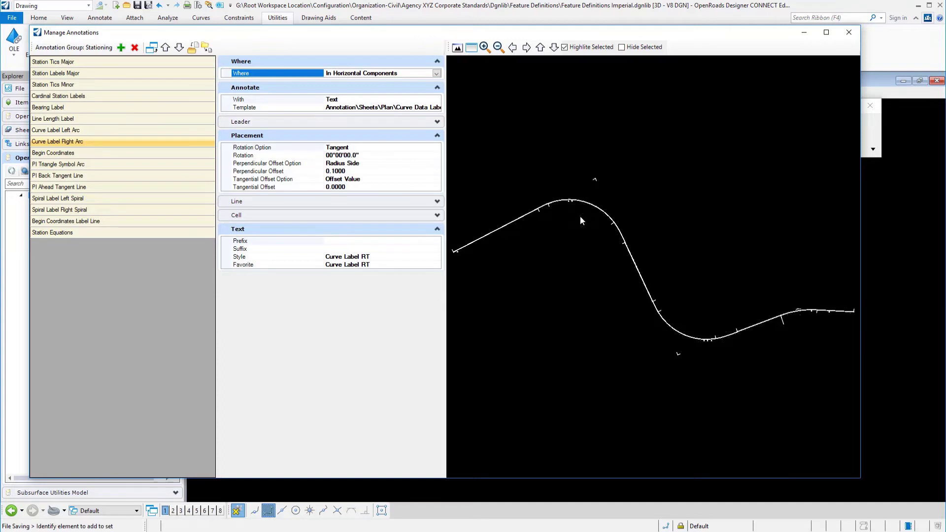
scroll(580, 219, "up", 6)
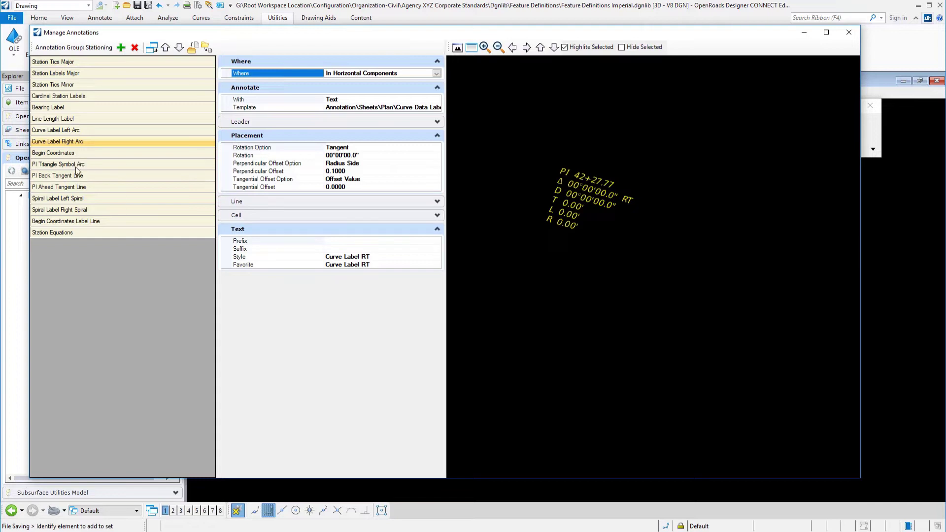
Step: Show the Station Equations annotation and zoom its station equation preview in and out
left_click(73, 232)
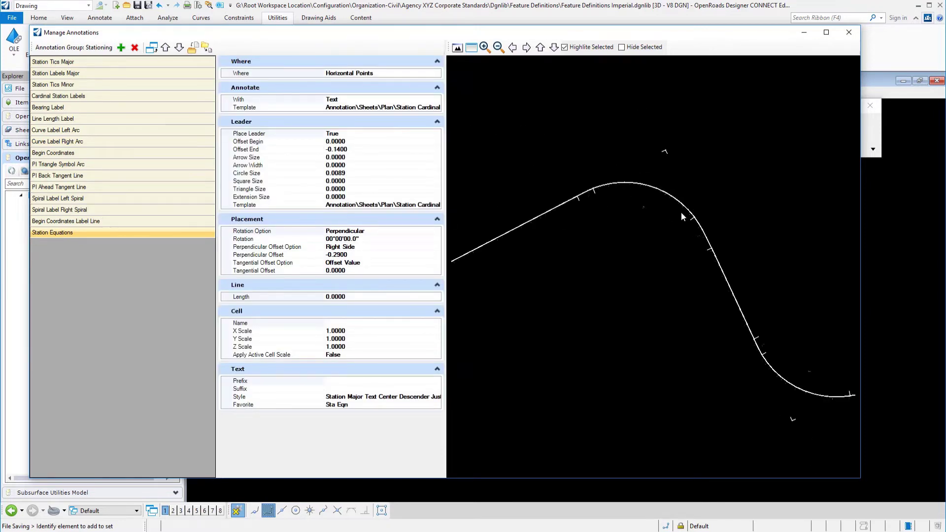
scroll(624, 209, "down", 2)
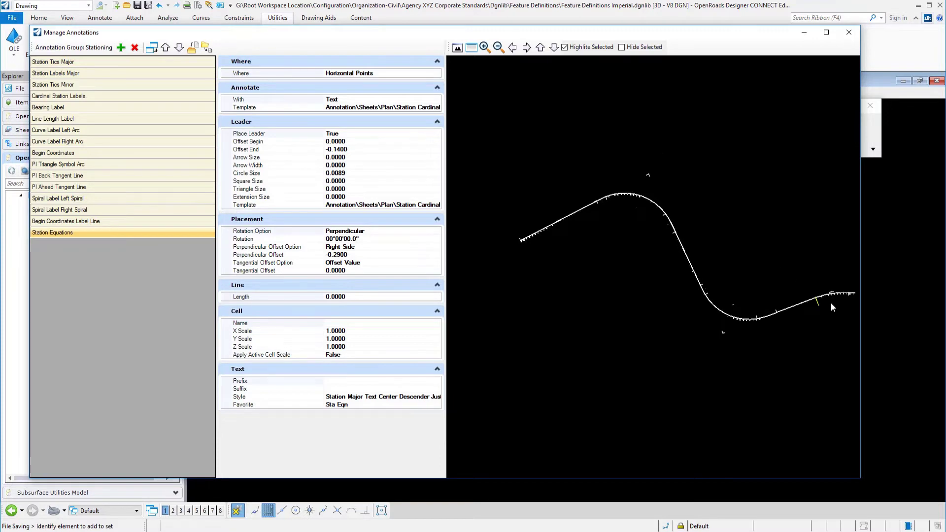
scroll(831, 303, "up", 5)
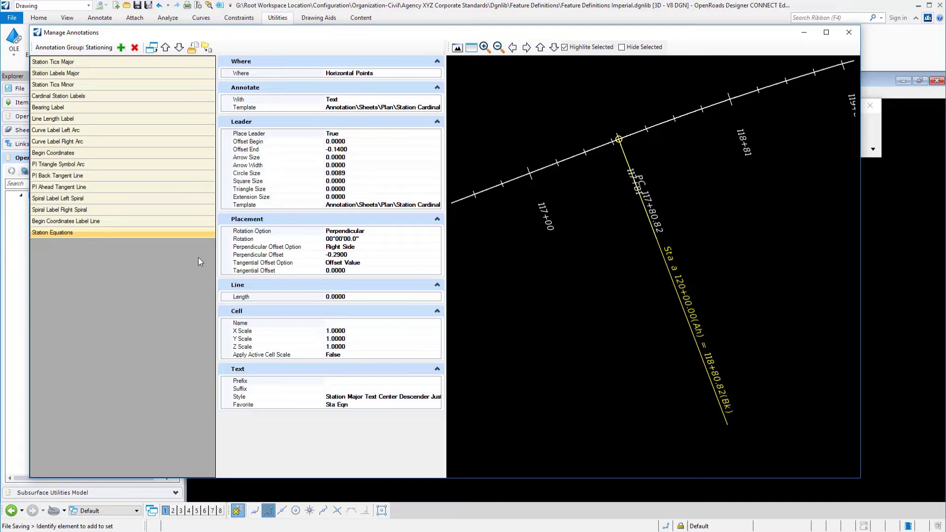
scroll(698, 194, "down", 2)
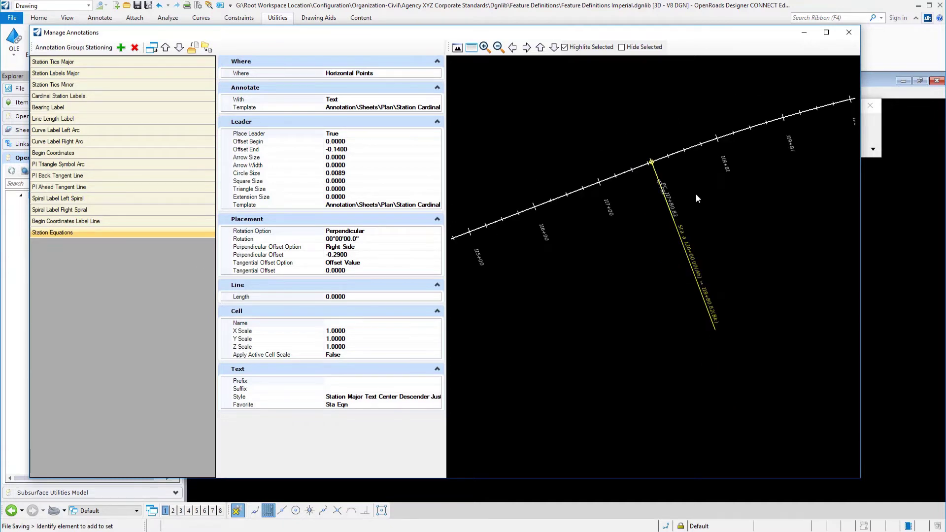
scroll(696, 194, "down", 3)
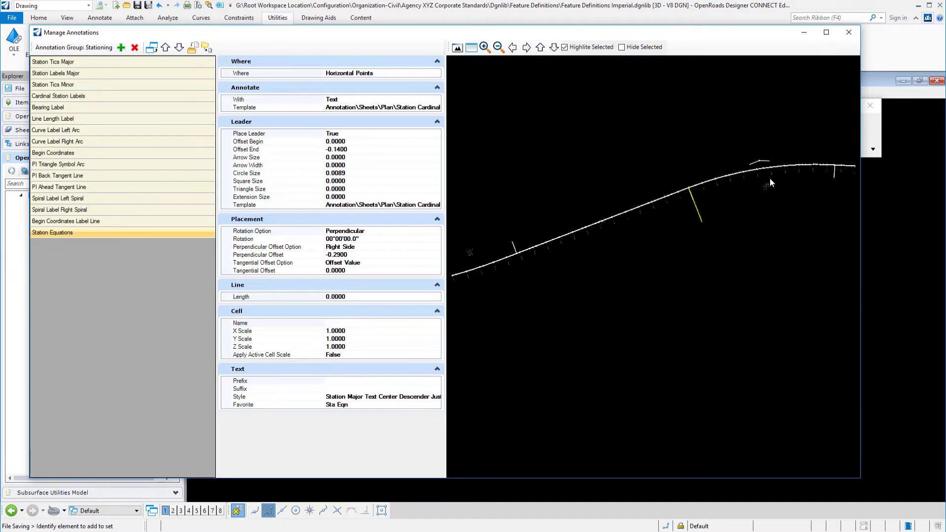
scroll(763, 163, "up", 4)
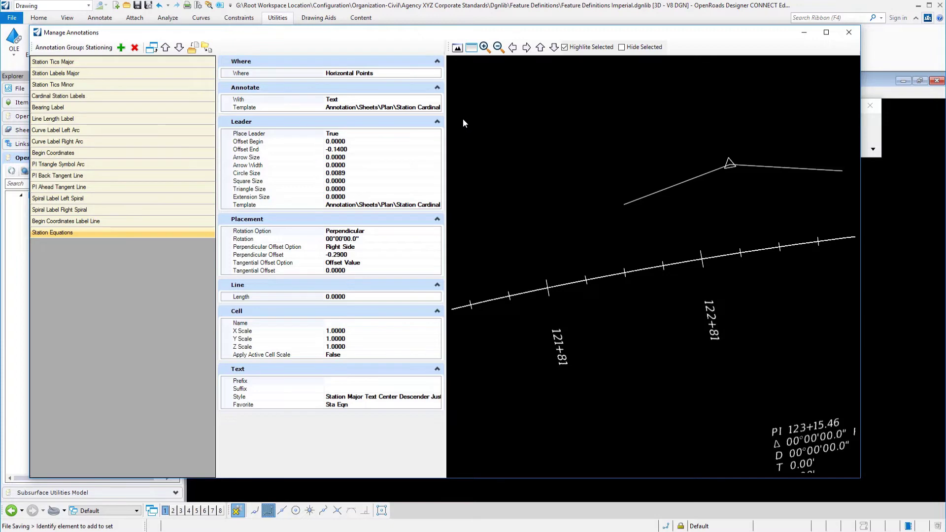
Step: Close the annotation manager and reopen it on the Profile Grid group
left_click(848, 32)
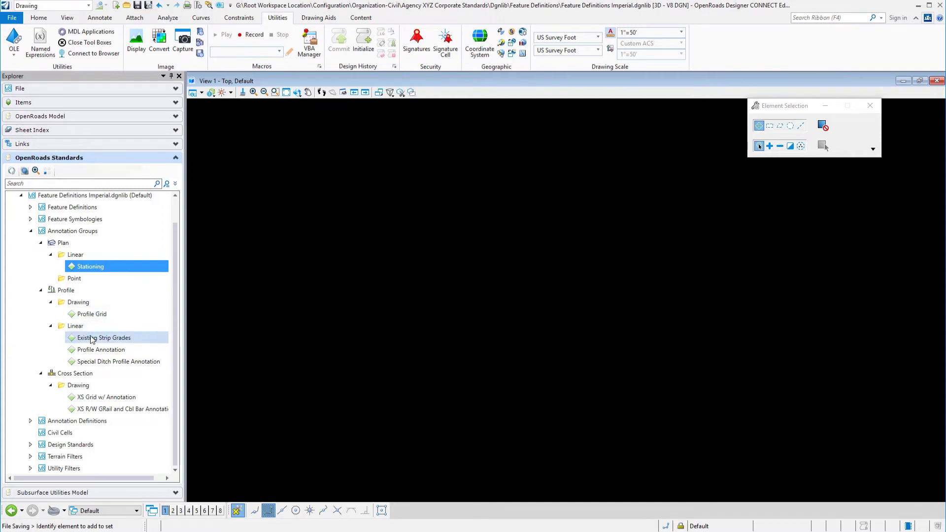
right_click(97, 311)
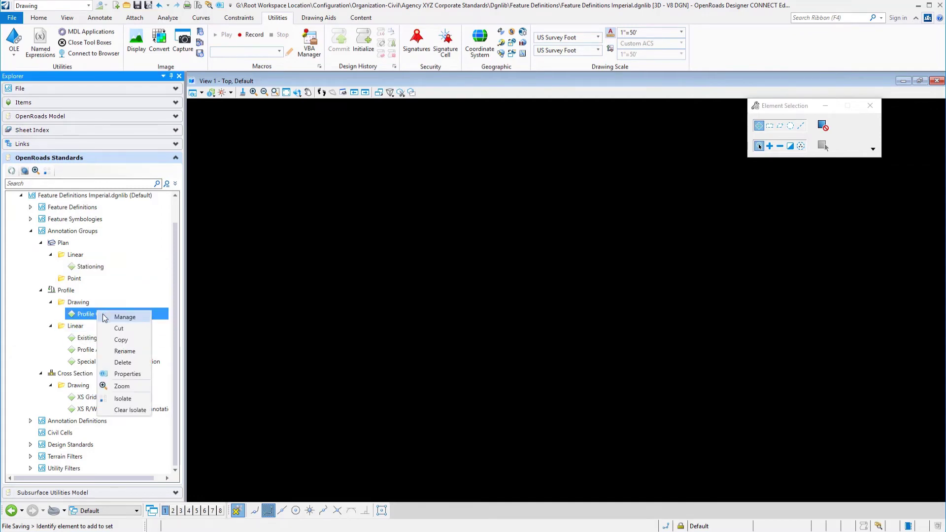
left_click(103, 315)
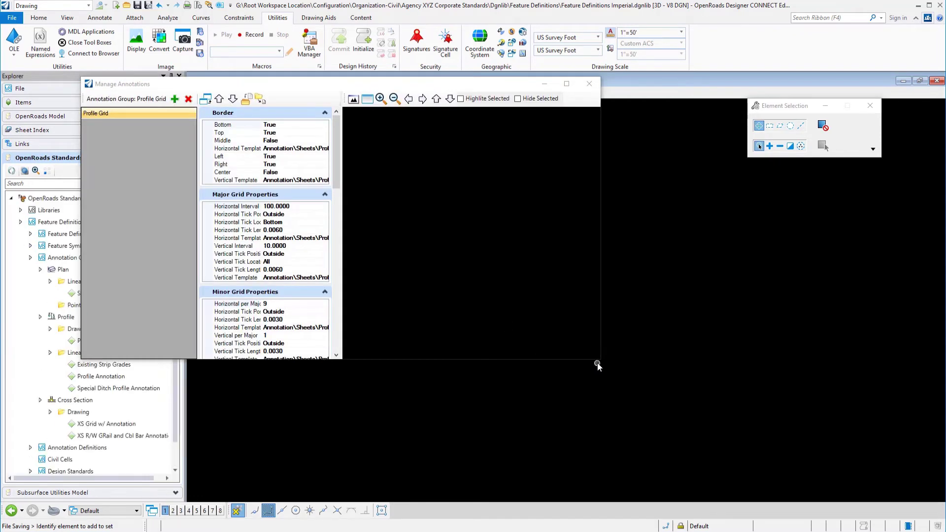
Step: Enlarge the dialog and properties pane, zoom the grid preview, then close it
left_click_drag(712, 399, 812, 451)
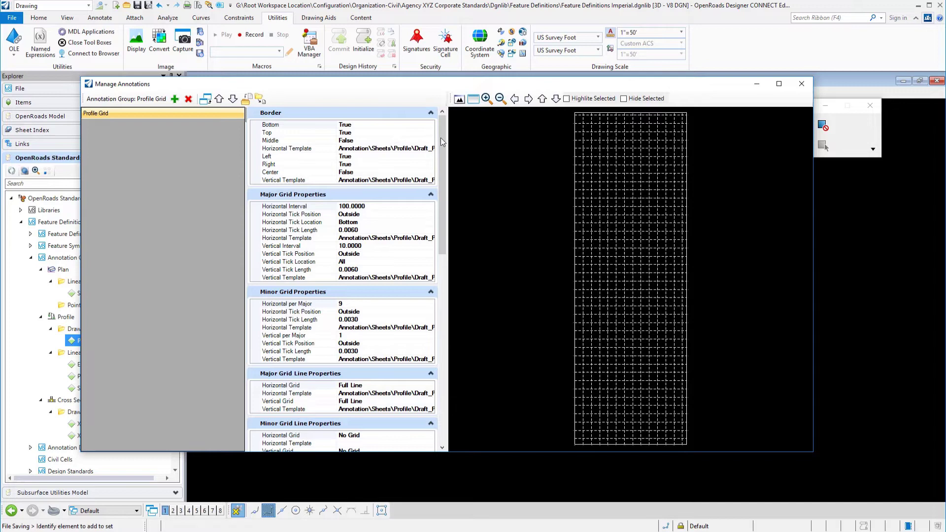
left_click_drag(447, 133, 521, 138)
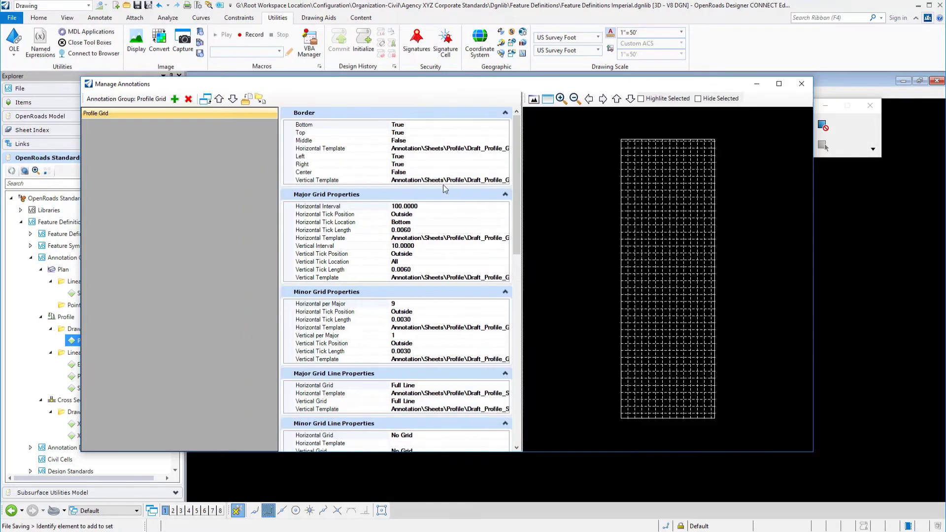
scroll(622, 423, "up", 3)
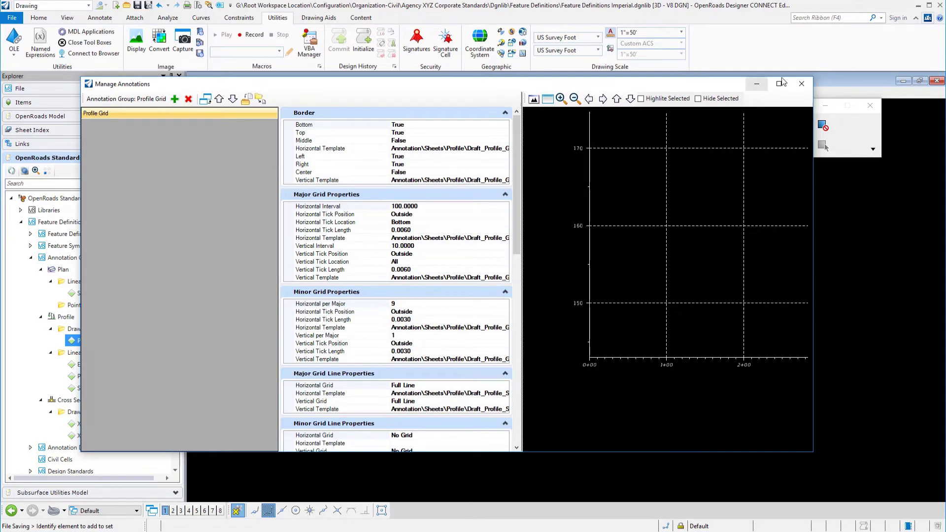
left_click(802, 83)
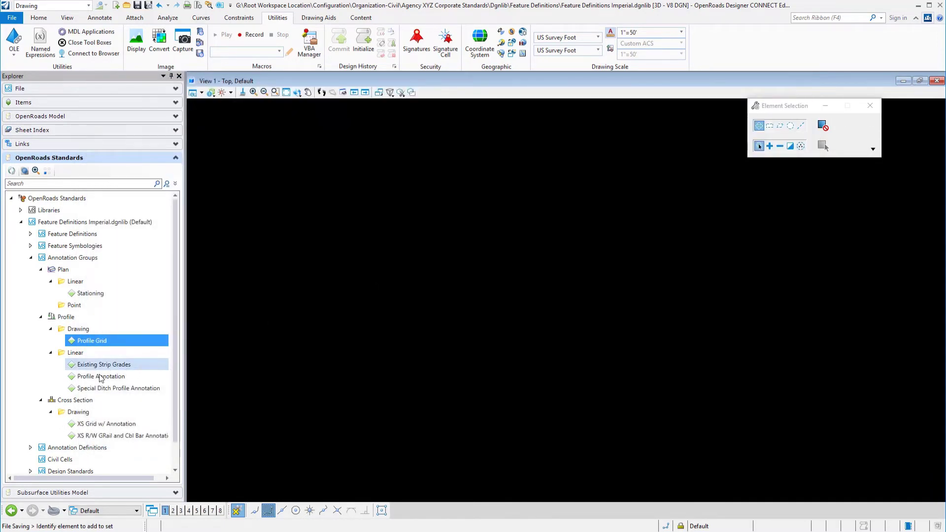
right_click(104, 365)
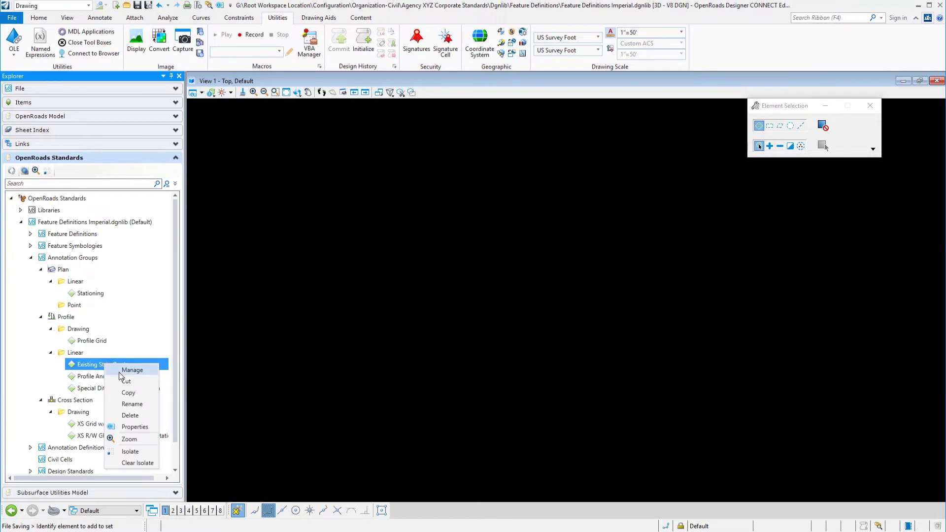
left_click(124, 371)
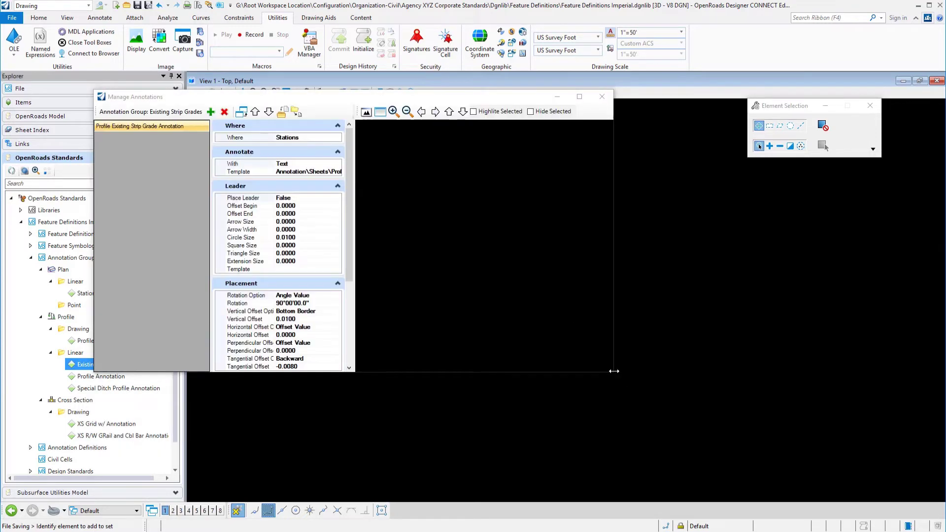
left_click_drag(613, 371, 833, 446)
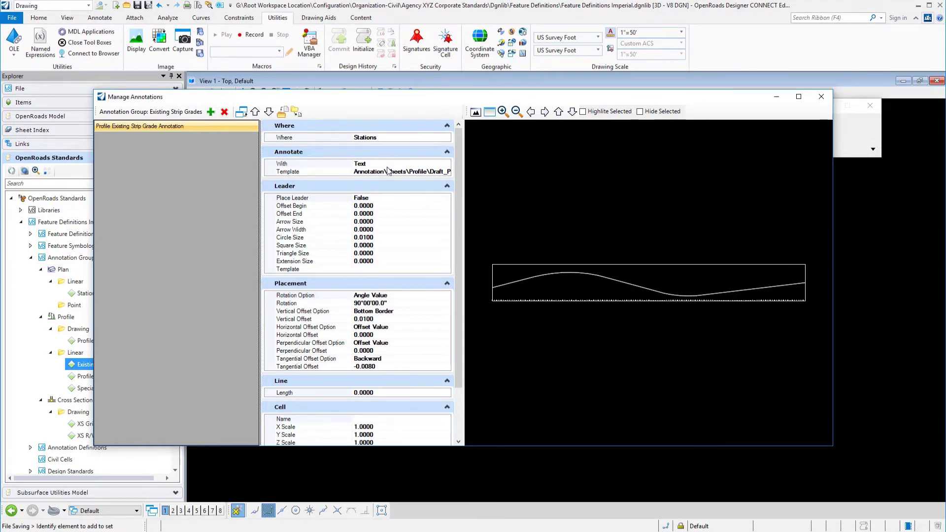
left_click(447, 186)
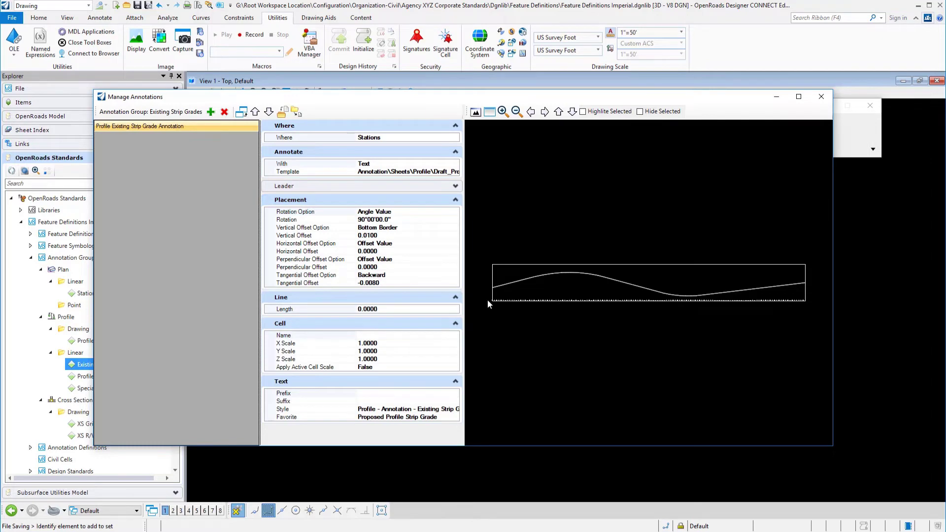
scroll(514, 305, "up", 5)
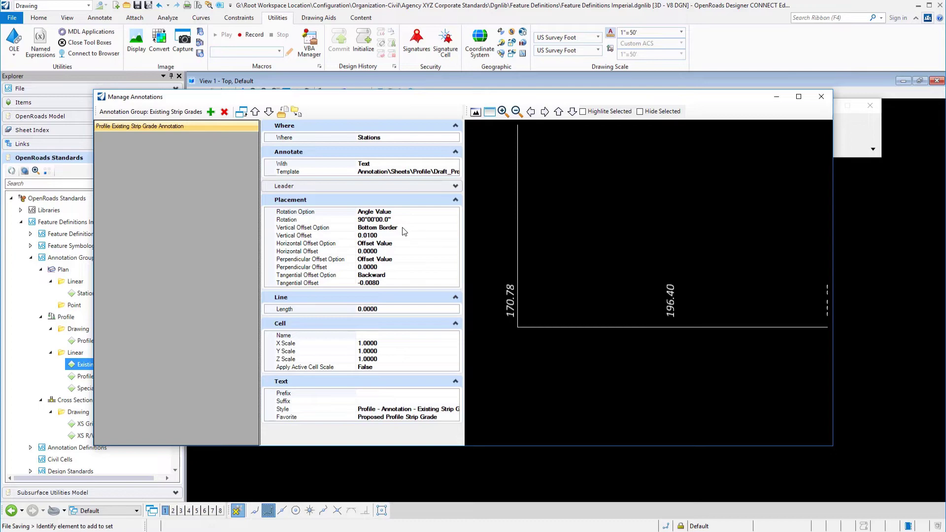
left_click(455, 323)
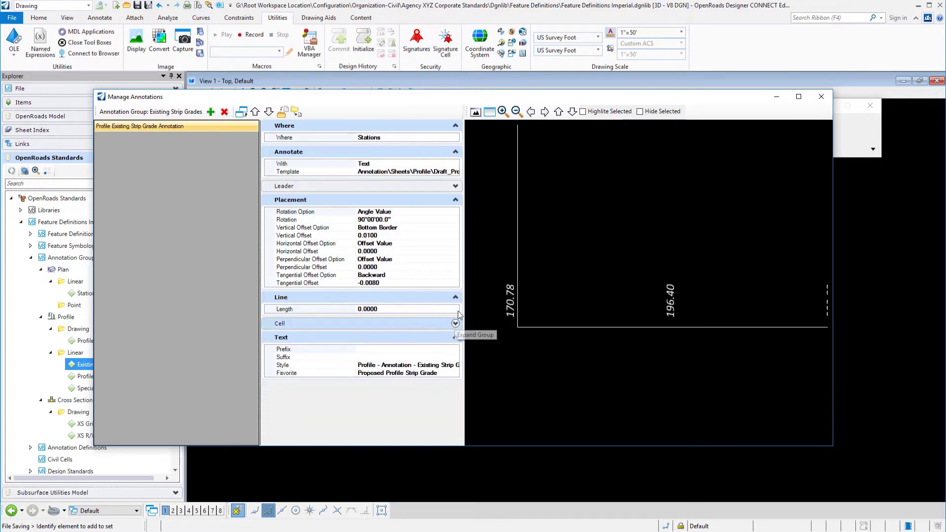
left_click(455, 297)
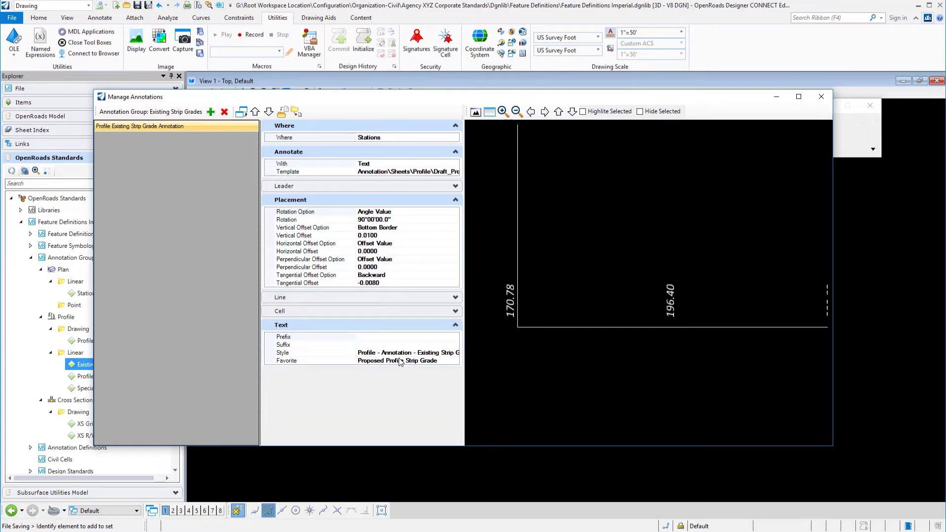
left_click(828, 101)
left_click(114, 378)
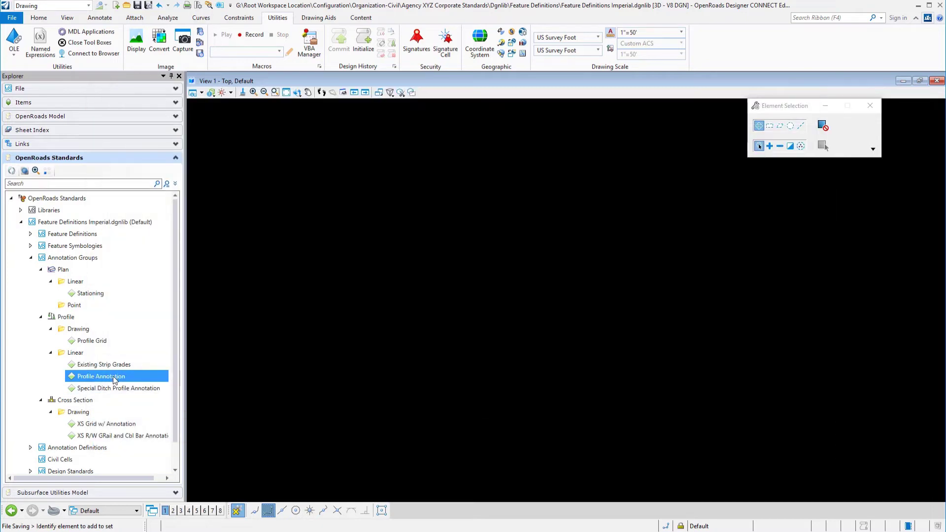
right_click(114, 379)
left_click(133, 383)
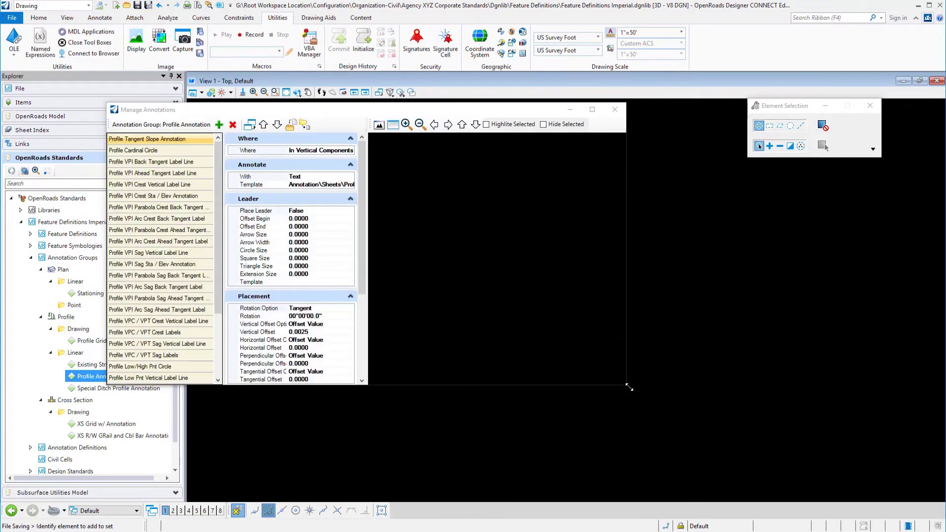
left_click_drag(629, 388, 886, 471)
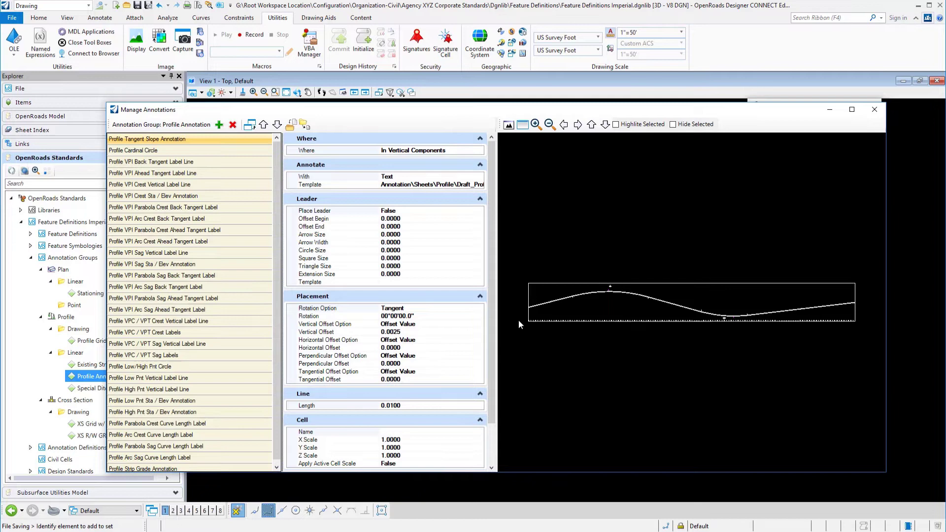
scroll(518, 320, "up", 4)
middle_click_drag(546, 321, 602, 351)
scroll(602, 340, "down", 3)
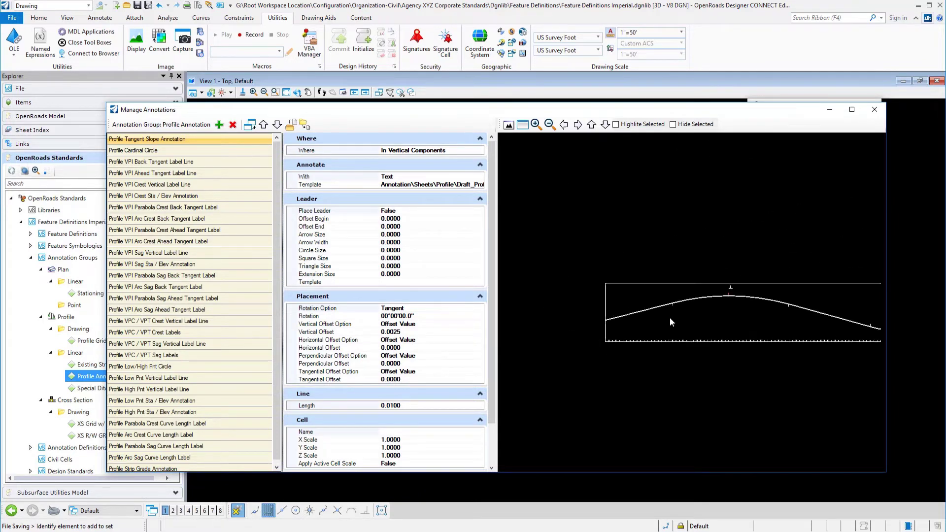
scroll(734, 287, "up", 4)
scroll(745, 303, "up", 5)
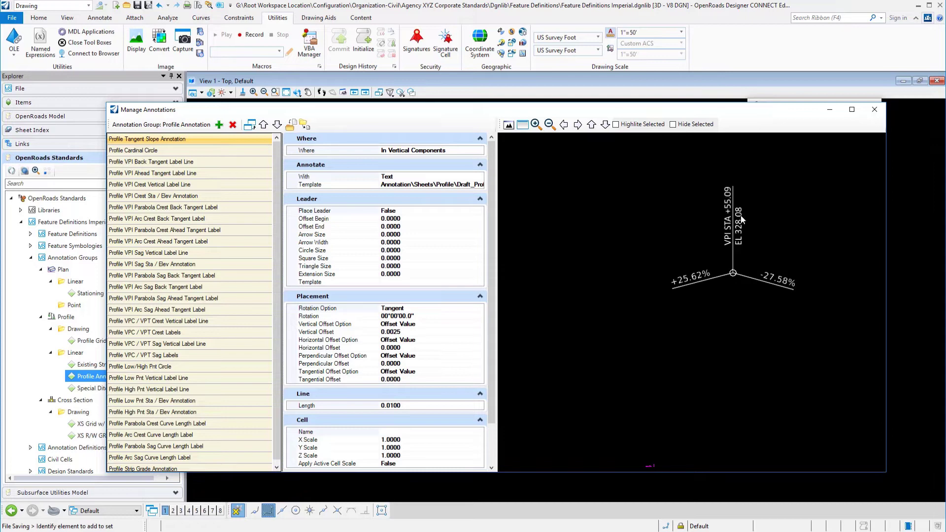
scroll(749, 273, "down", 4)
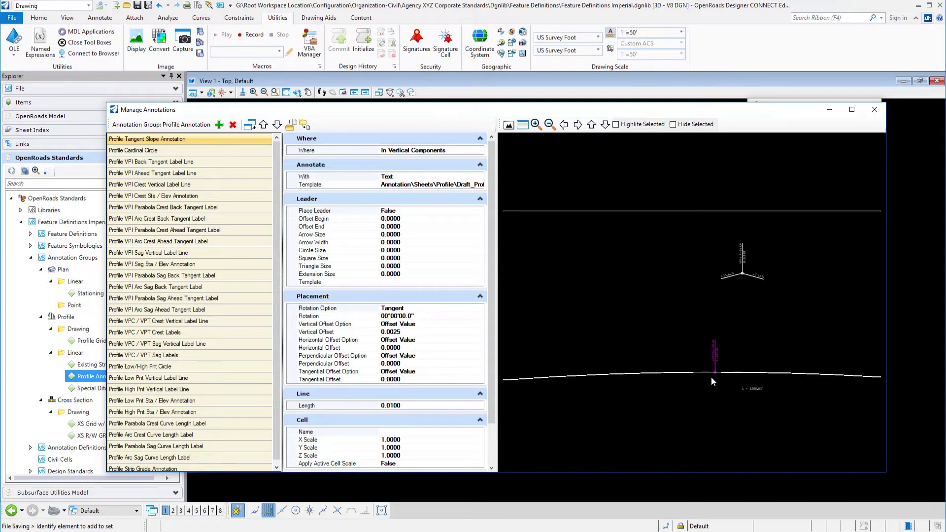
scroll(712, 376, "up", 5)
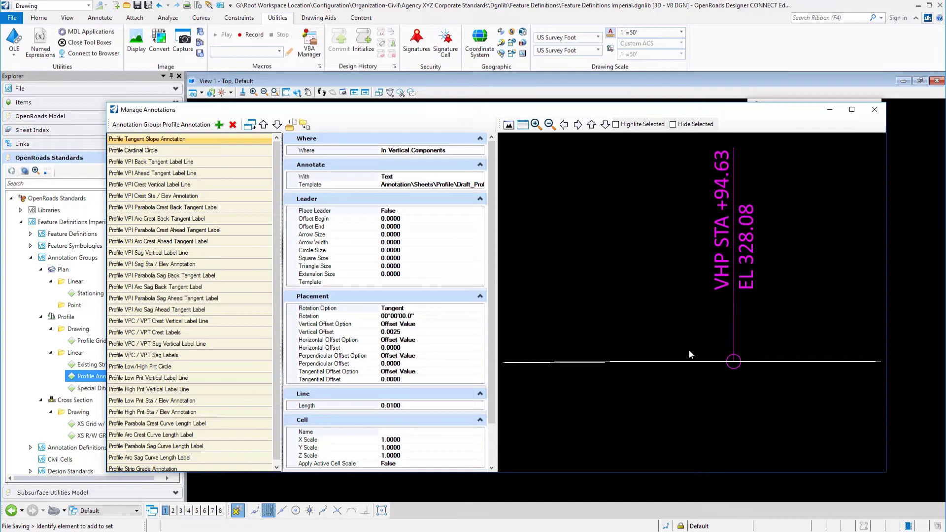
scroll(689, 355, "down", 3)
scroll(779, 396, "down", 3)
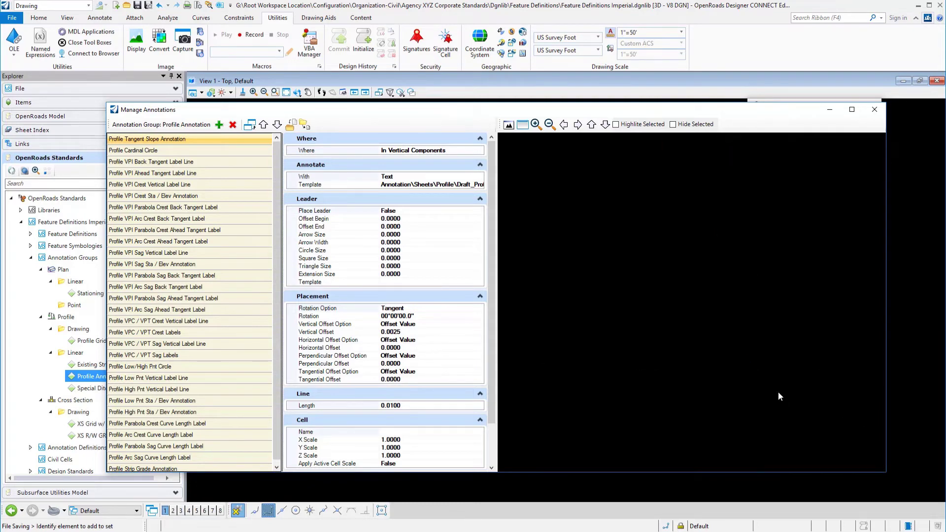
scroll(778, 397, "down", 2)
scroll(666, 406, "down", 1)
scroll(702, 333, "up", 3)
scroll(646, 415, "down", 2)
scroll(678, 297, "up", 5)
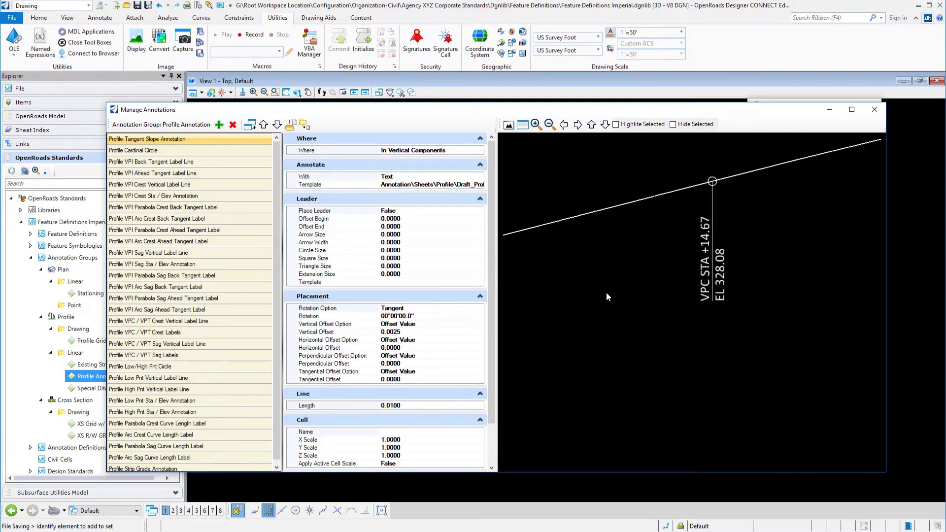
scroll(606, 292, "down", 5)
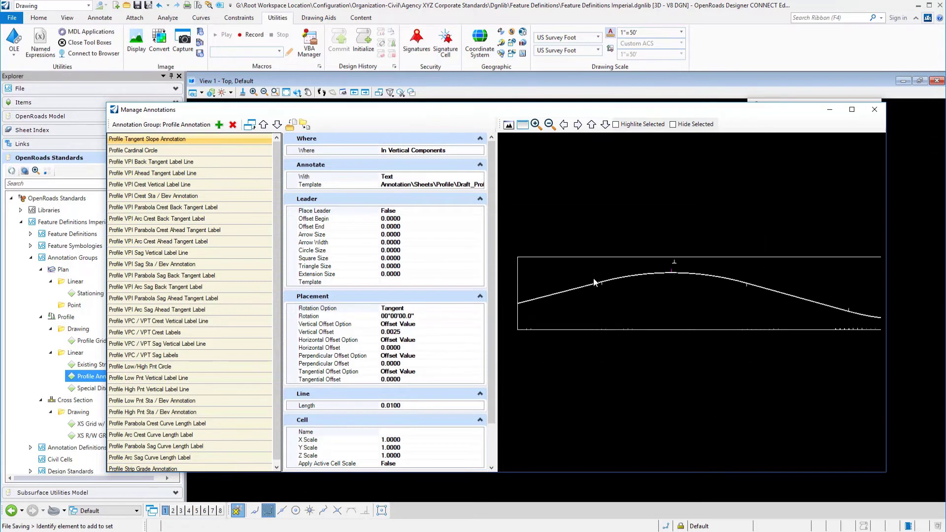
scroll(595, 282, "down", 1)
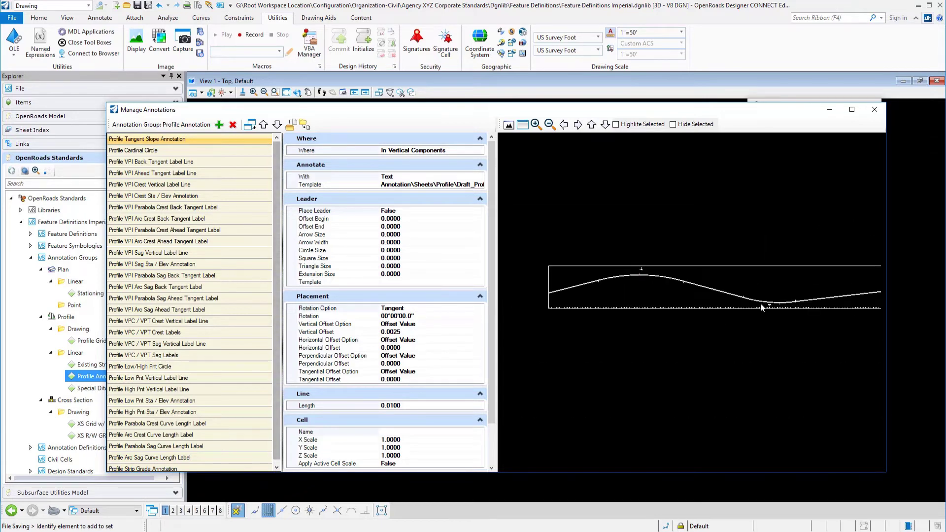
scroll(776, 315, "up", 3)
scroll(720, 280, "up", 3)
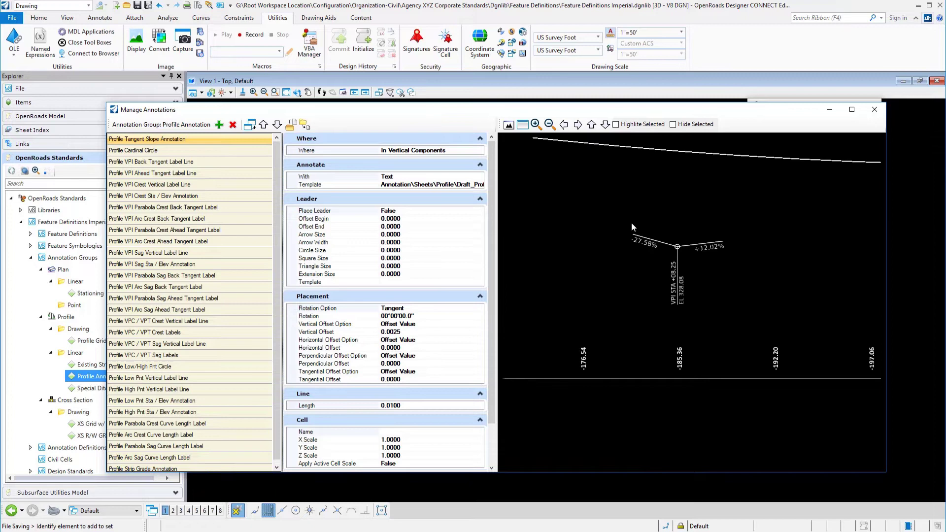
scroll(716, 277, "down", 2)
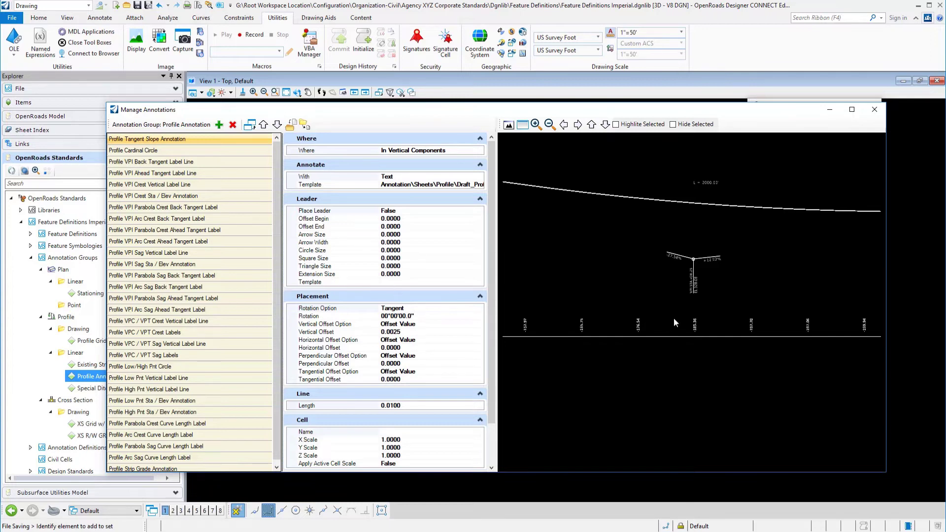
scroll(676, 319, "down", 3)
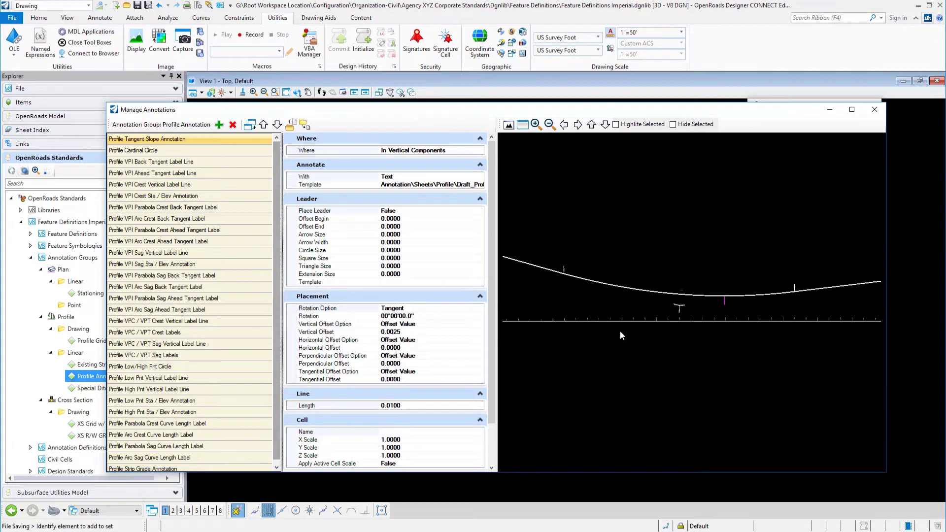
scroll(749, 323, "down", 2)
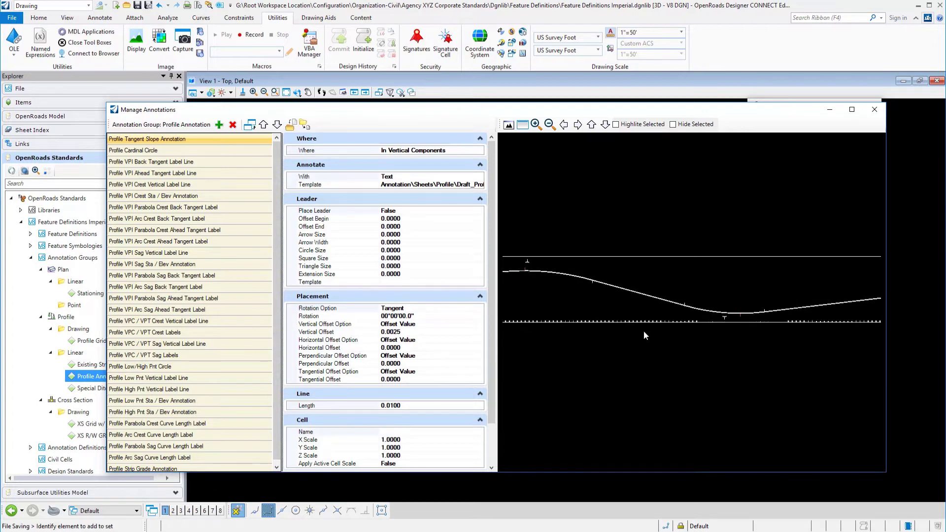
scroll(596, 327, "up", 3)
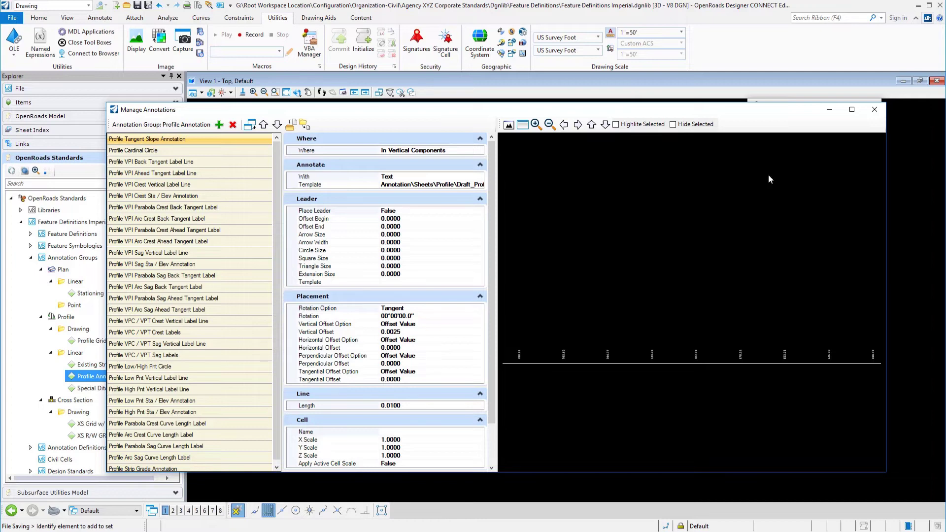
left_click(874, 109)
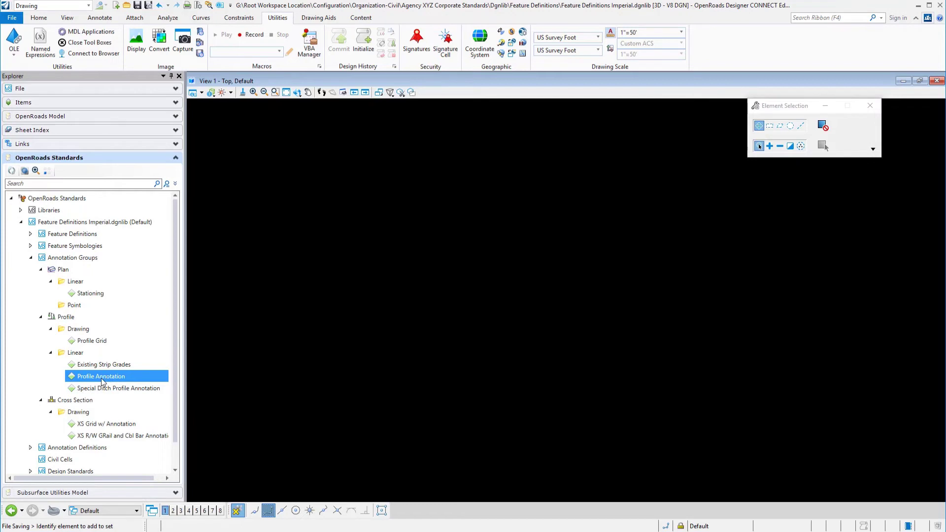
right_click(100, 389)
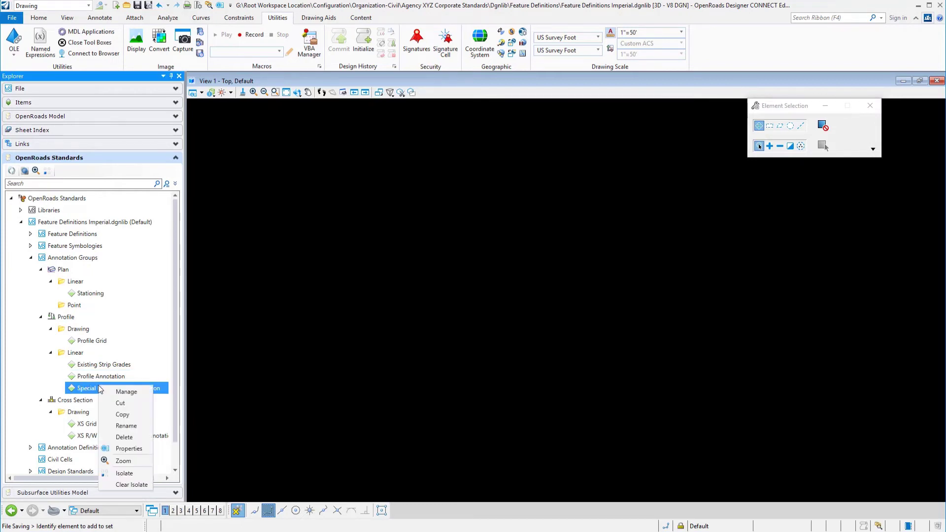
left_click(127, 391)
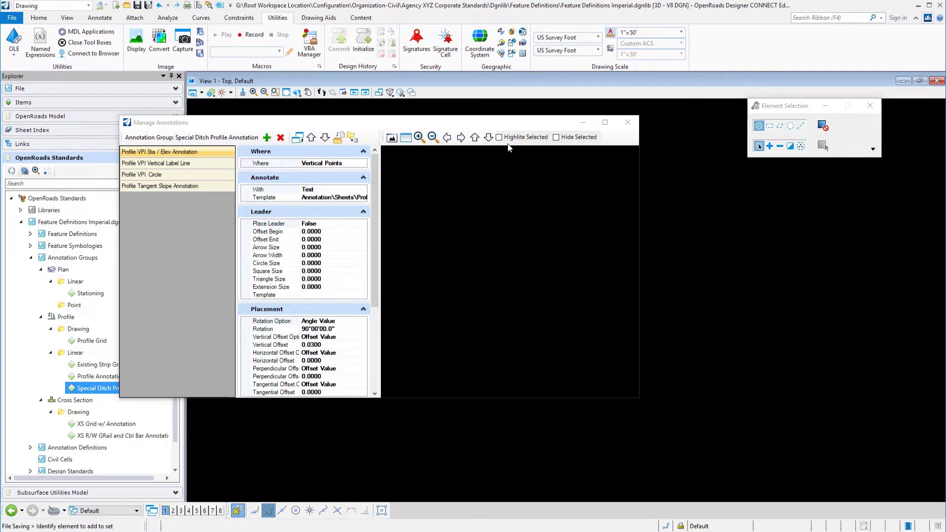
left_click(627, 123)
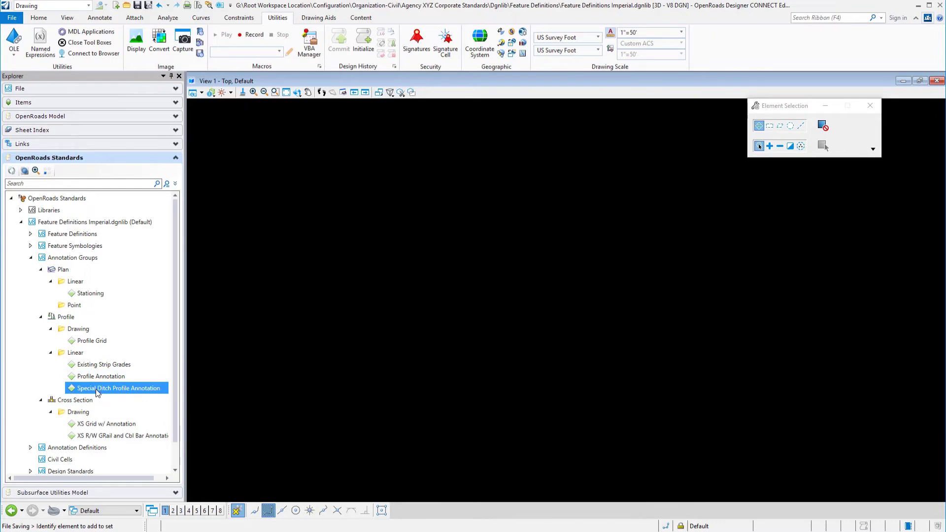
scroll(96, 389, "down", 1)
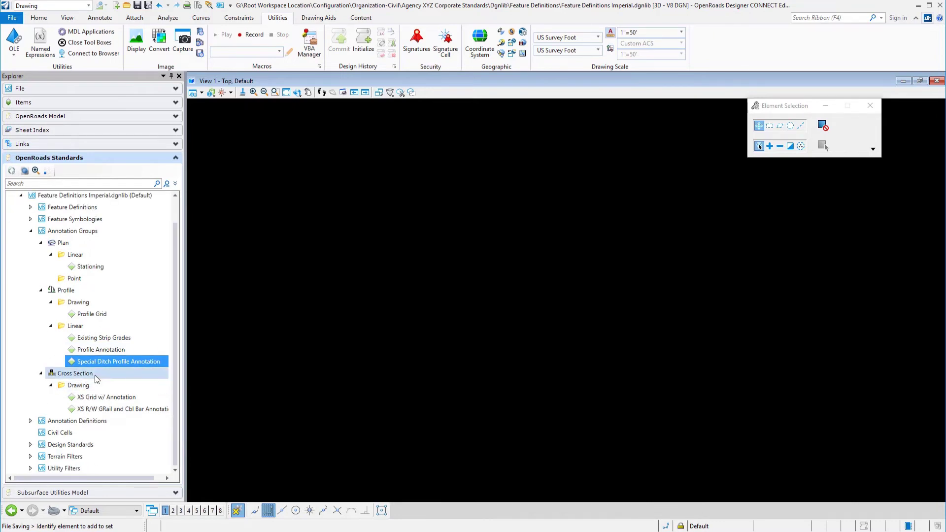
Step: Open the XS Grid w/ Annotation group in Manage Annotations, then close it
left_click(96, 398)
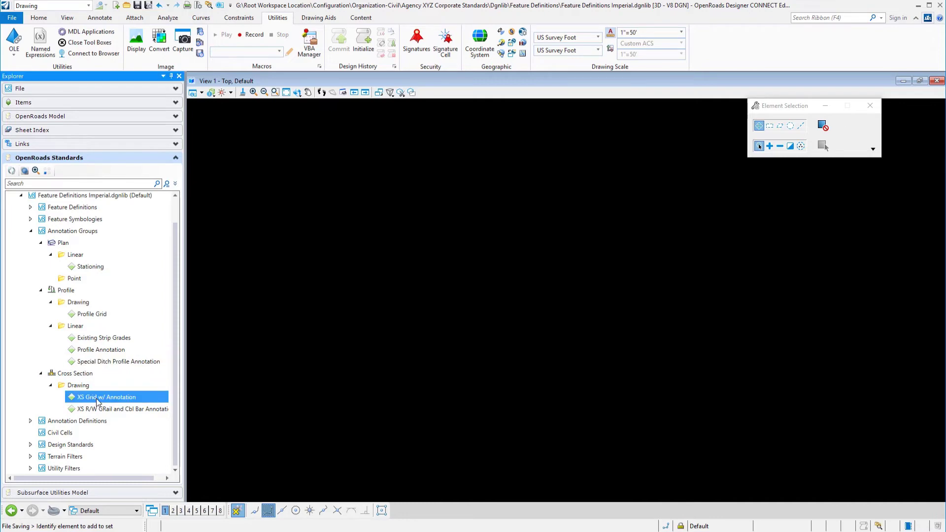
right_click(96, 398)
left_click(118, 406)
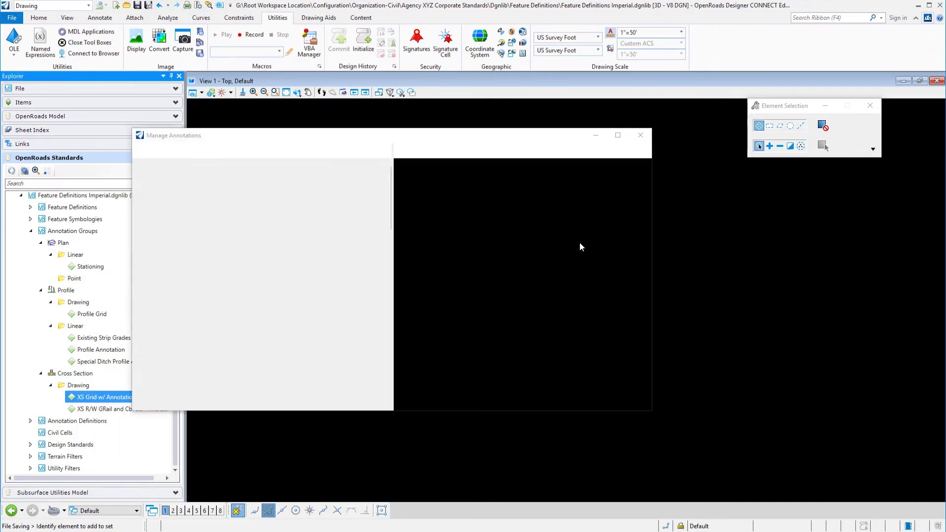
left_click_drag(537, 136, 536, 61)
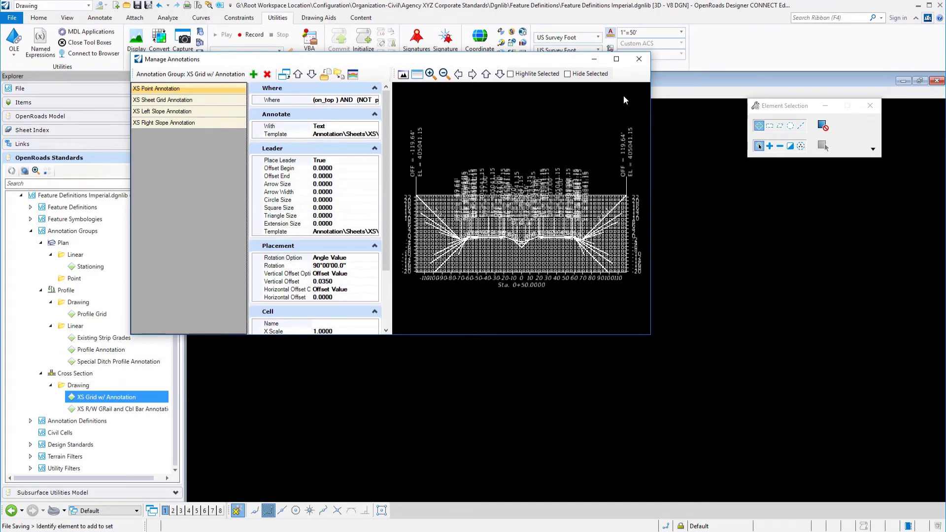
key("Escape")
Step: Set the drawing scale to 1"=10'
left_click(639, 32)
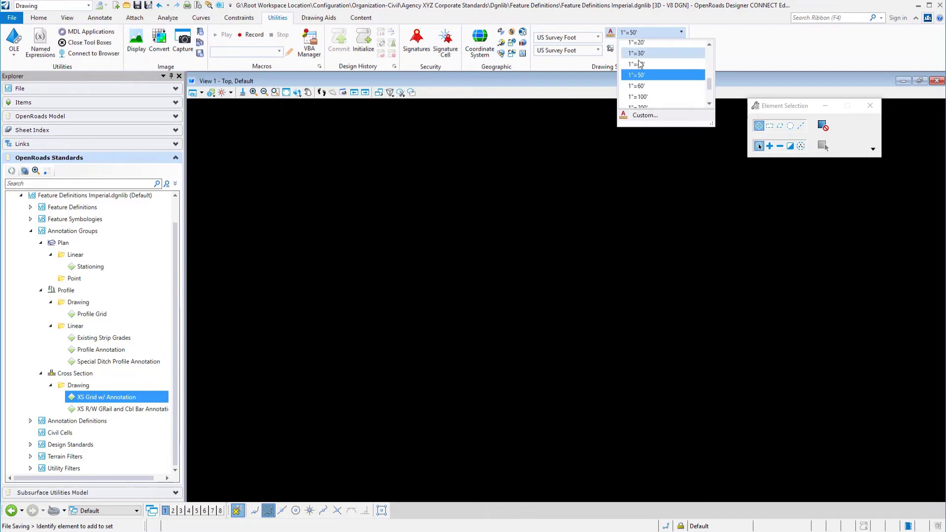
scroll(641, 67, "up", 2)
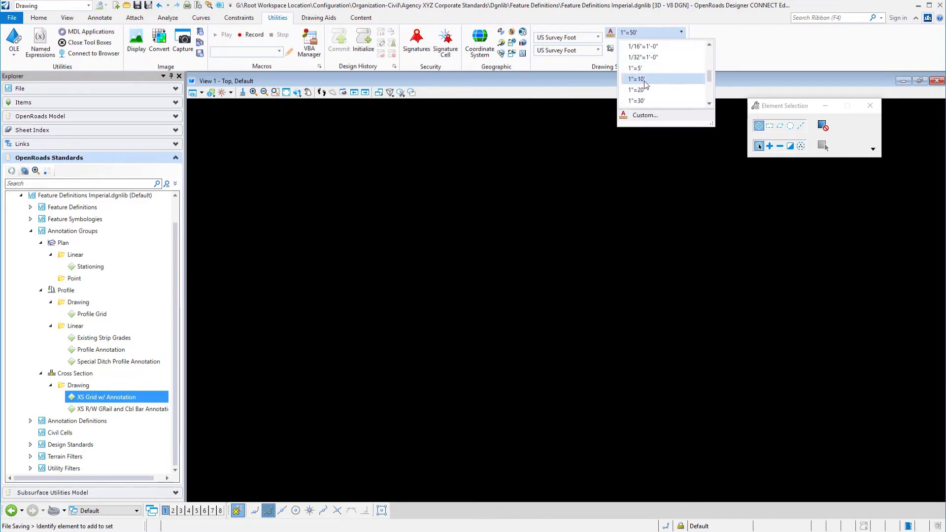
left_click(645, 82)
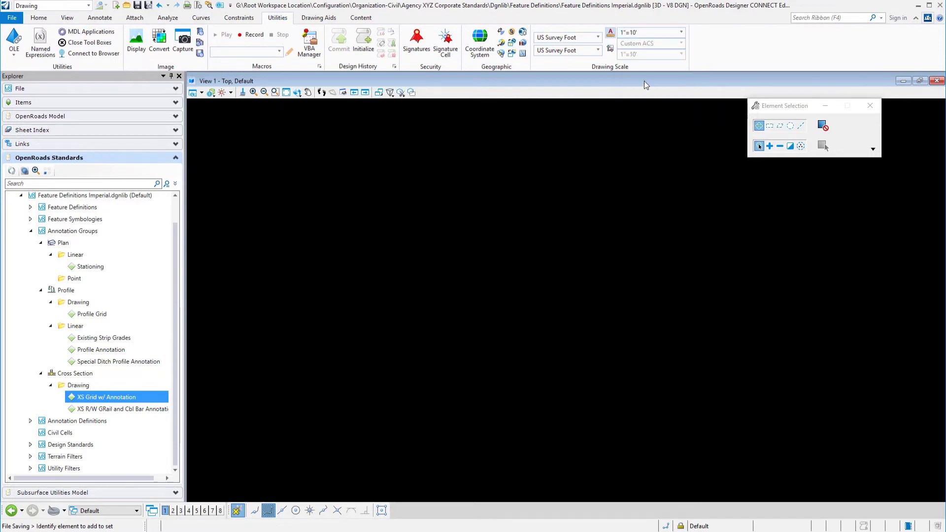
right_click(144, 395)
Step: Reopen XS Grid w/ Annotation's annotations and view the Add New options without adding one
left_click(163, 402)
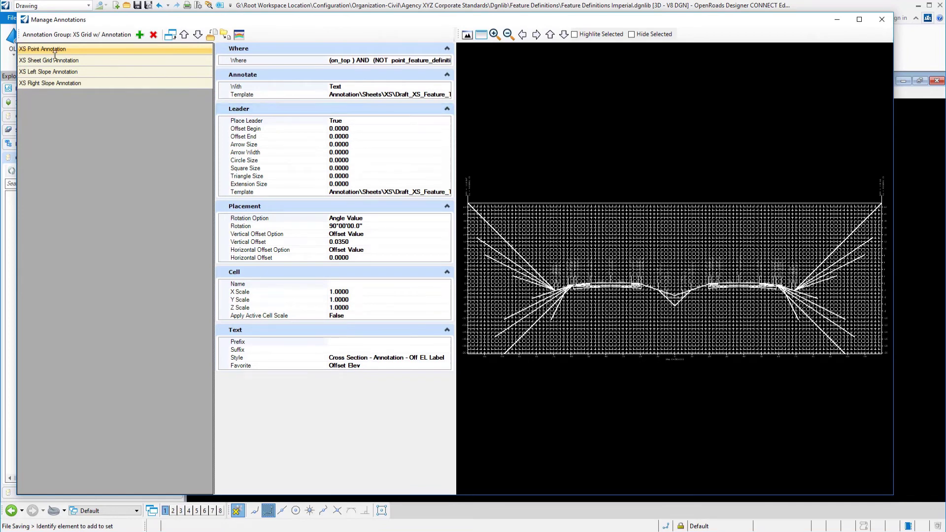
left_click(139, 35)
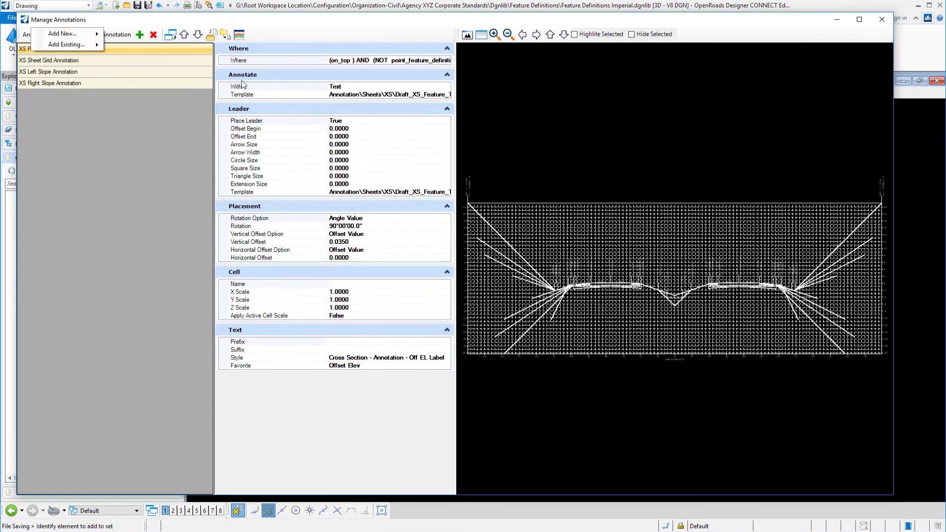
mouse_move(84, 34)
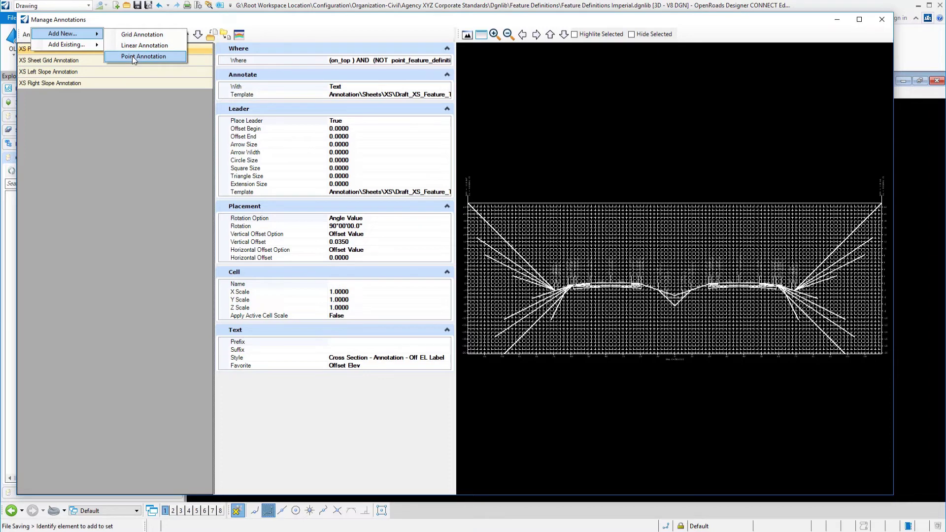
left_click(137, 37)
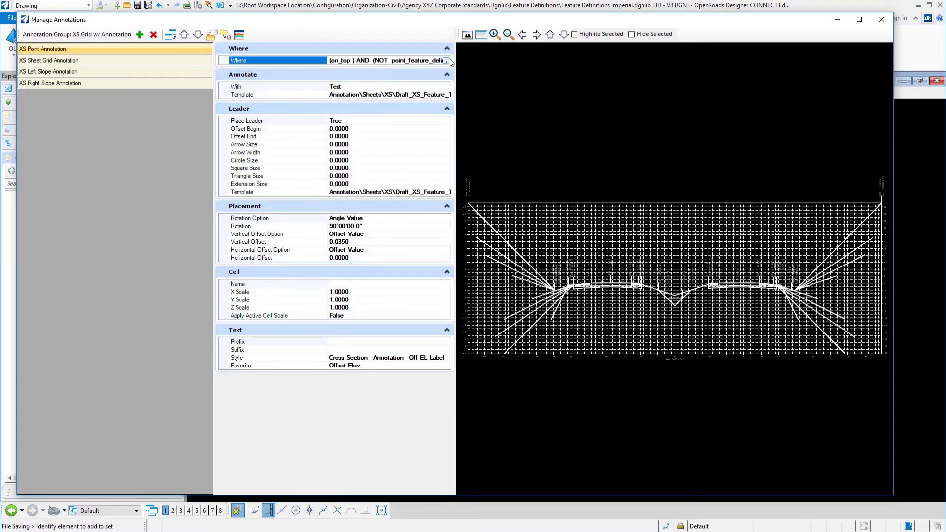
left_click(447, 61)
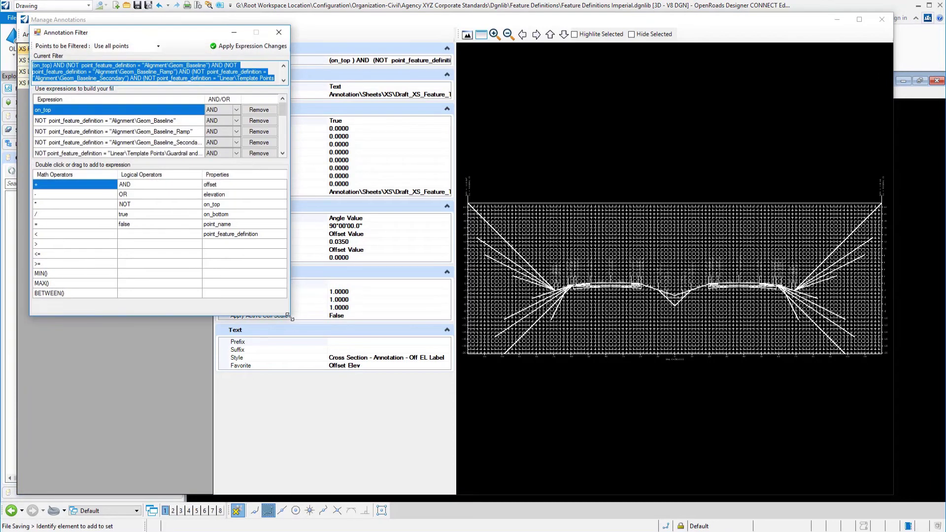
left_click_drag(291, 315, 758, 422)
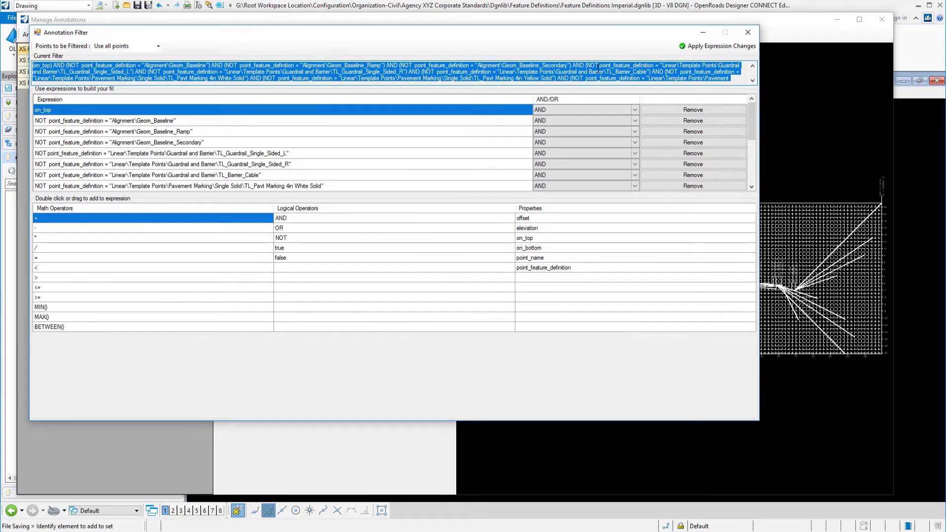
left_click(748, 32)
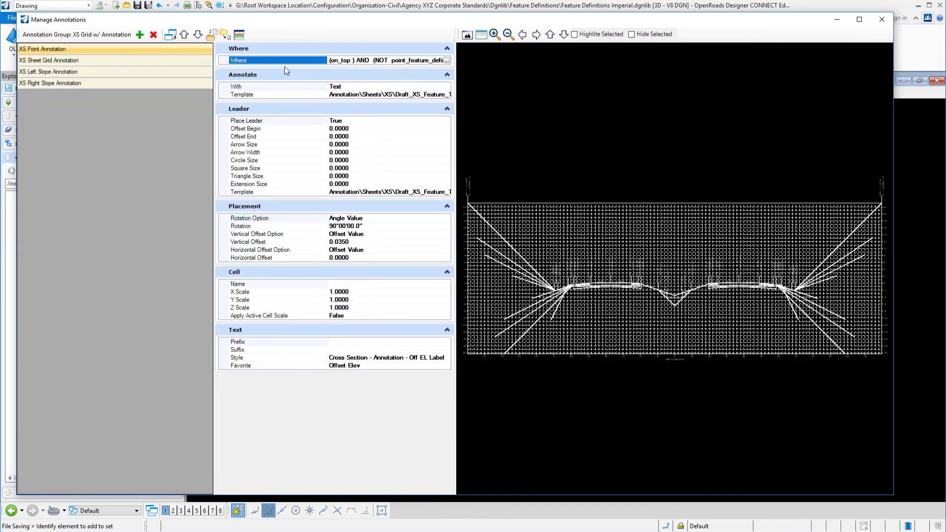
Step: Switch the preview template to Rural Concrete Pavt w/ Asphalt Shoulders, Undivided, 2 Lanes
left_click(239, 34)
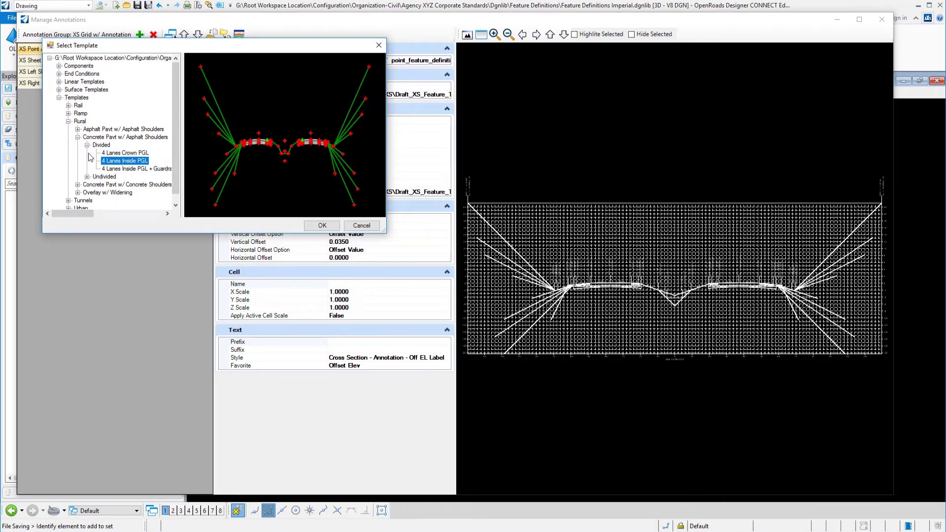
left_click(87, 177)
left_click(112, 184)
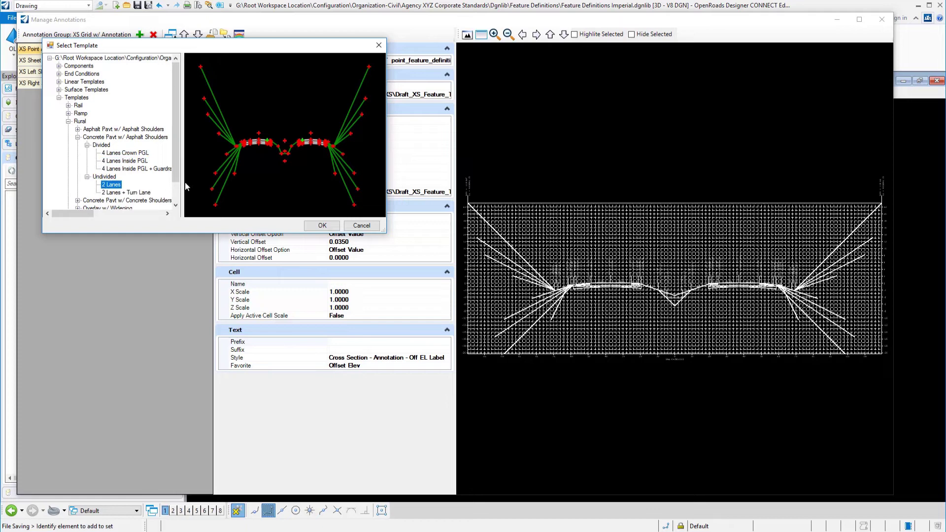
left_click(317, 226)
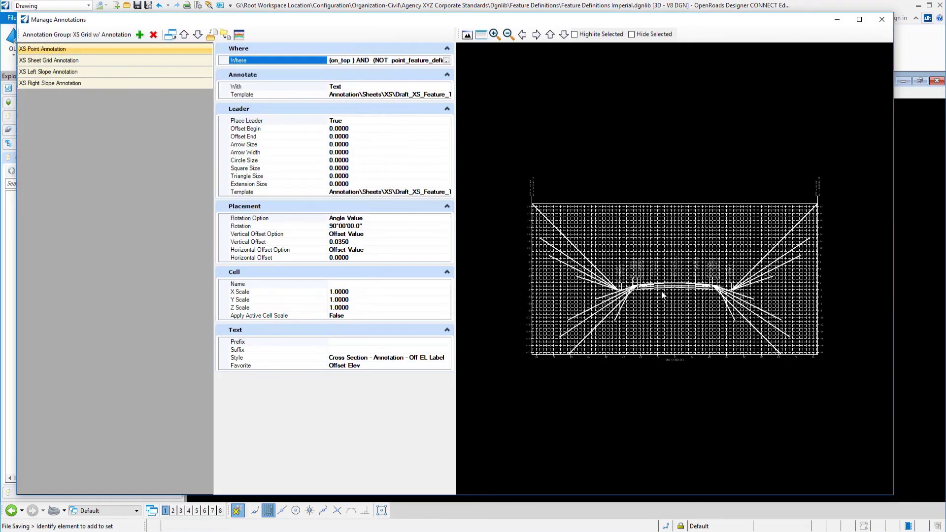
Step: Enlarge the XS Point Annotation filter and review the TL_Guardrail and TL_Barrier_Cable exclusion rows
left_click(447, 60)
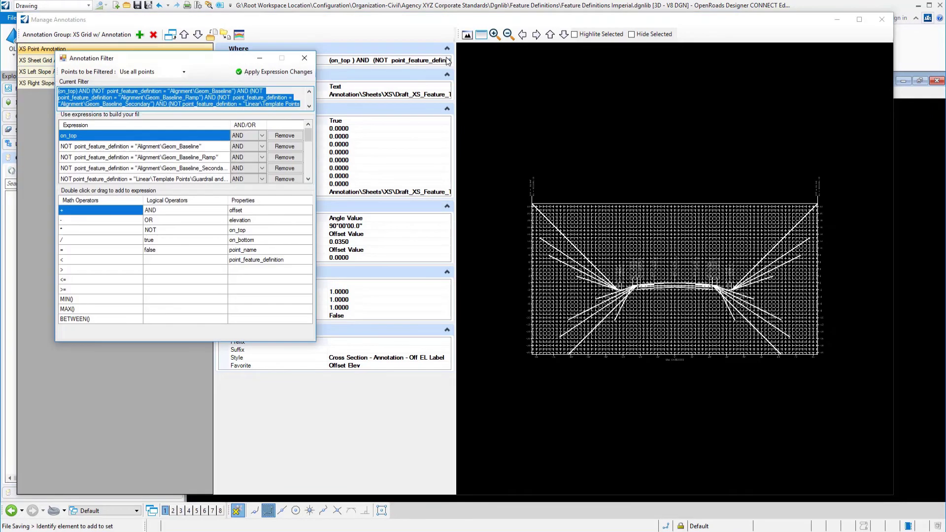
mouse_move(315, 340)
left_mouse_down()
mouse_move(675, 439)
mouse_move(818, 464)
left_mouse_up()
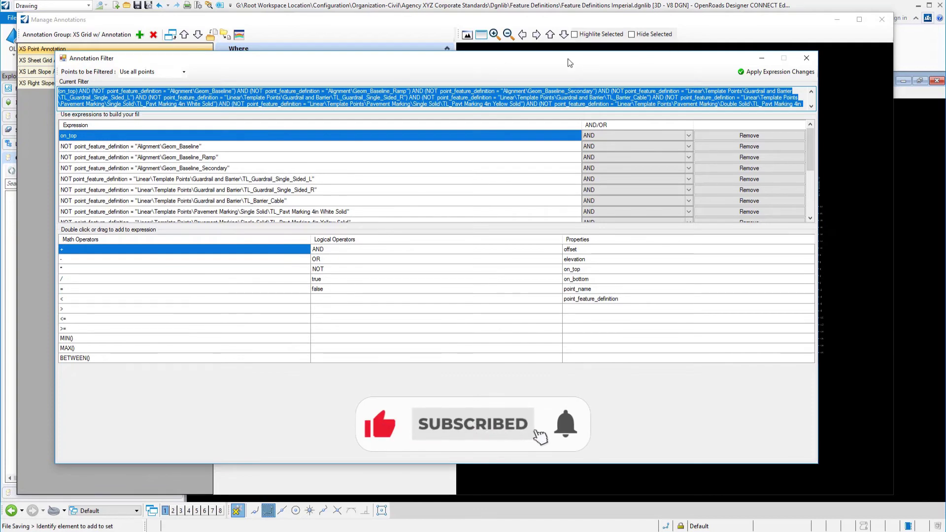
left_click(297, 181)
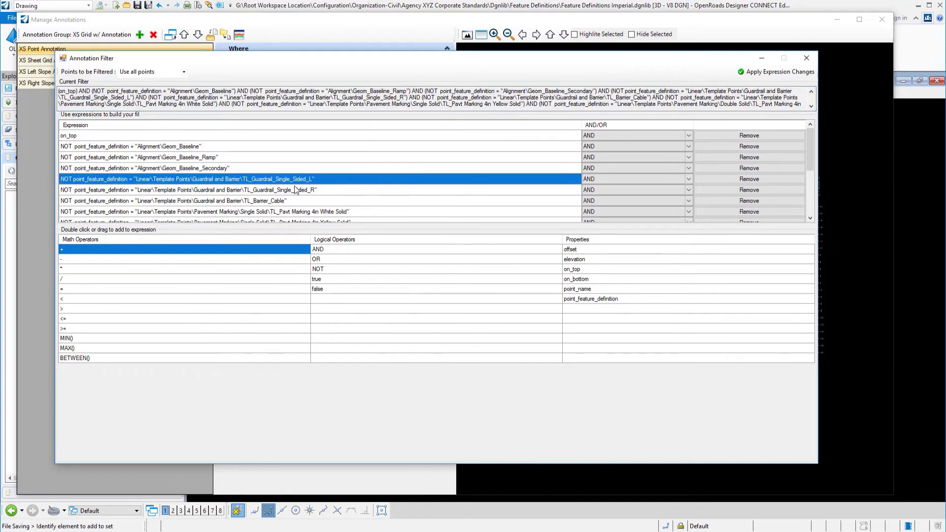
left_click(291, 190)
left_click(280, 203)
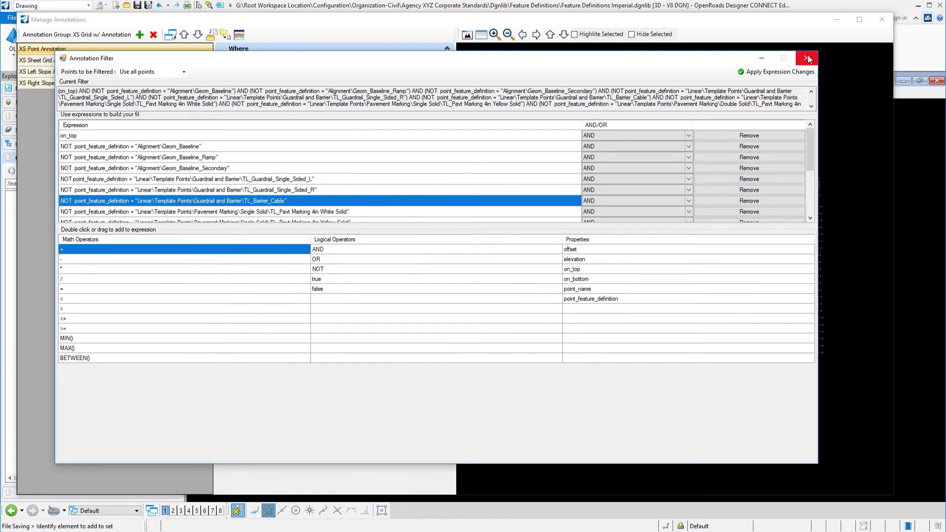
left_click(183, 72)
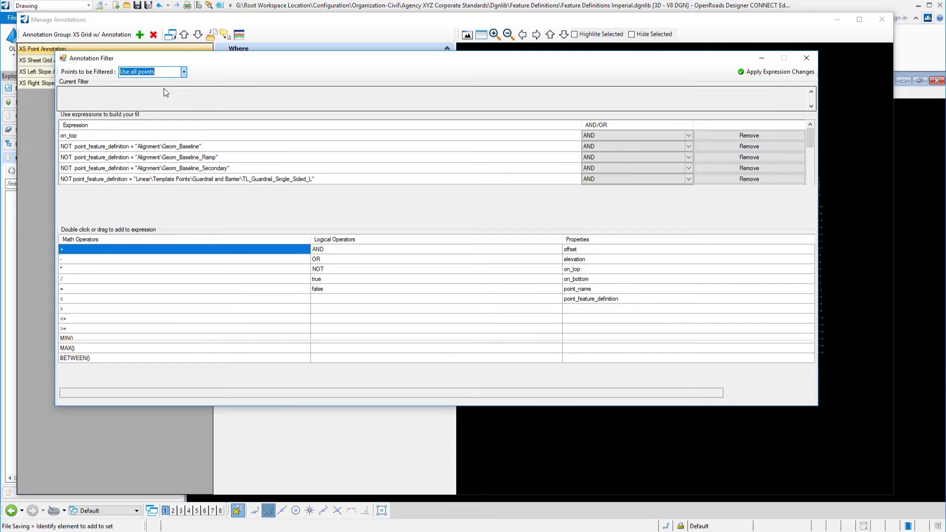
Step: Switch to Create list of points, add EC_CZ_L from the template, and close the filter
key("Down")
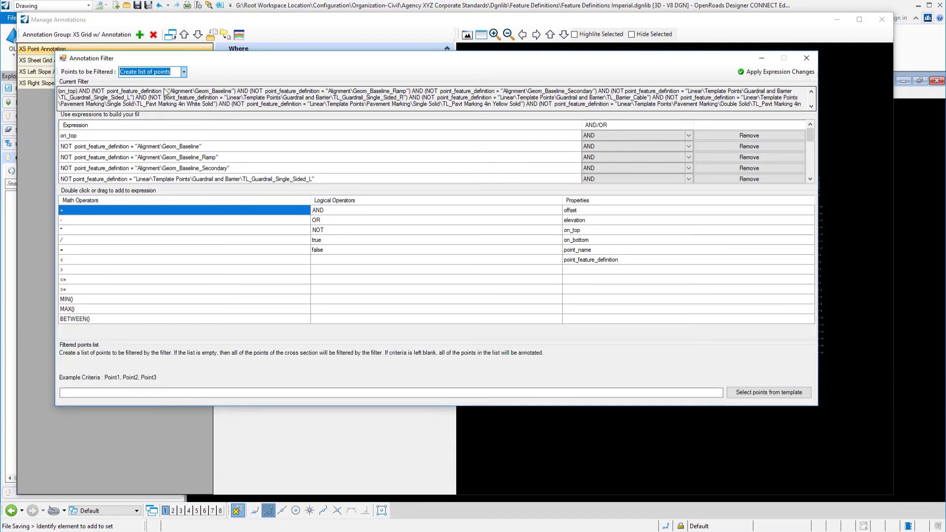
left_click(761, 393)
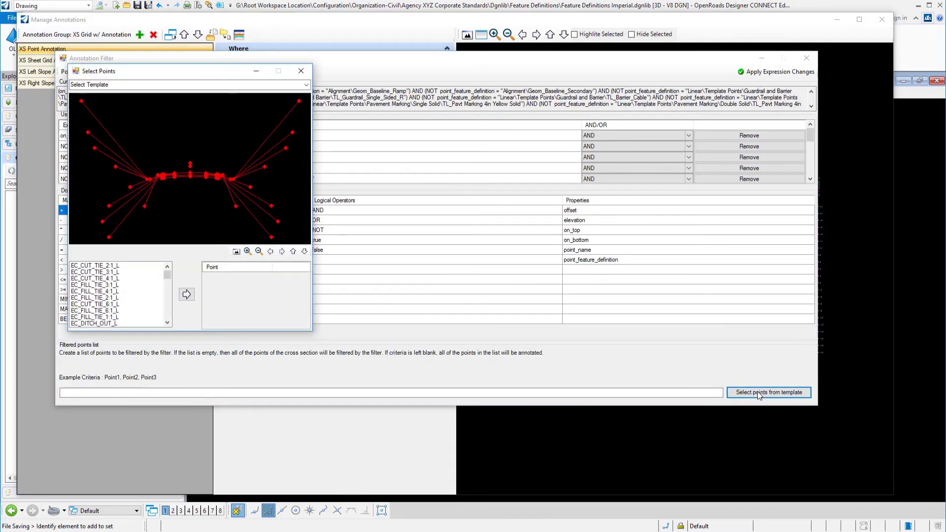
scroll(159, 179, "up", 5)
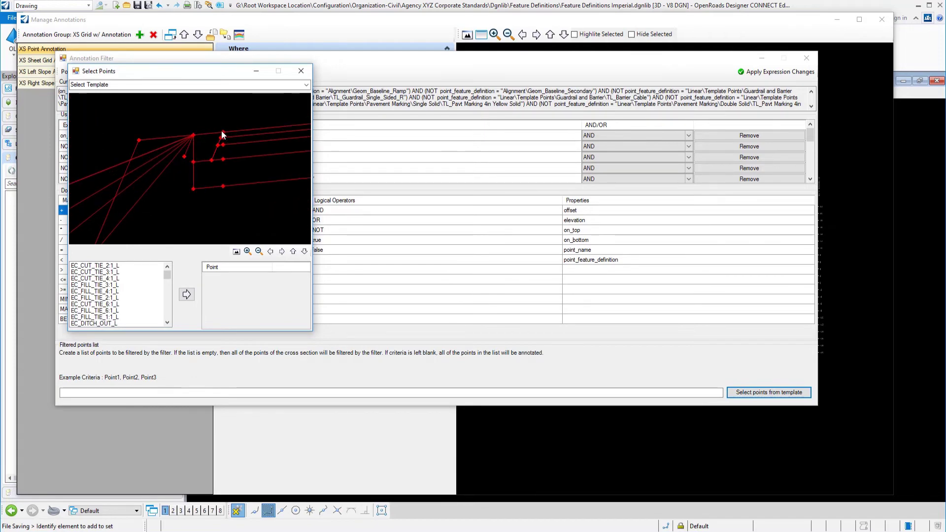
left_click(138, 141)
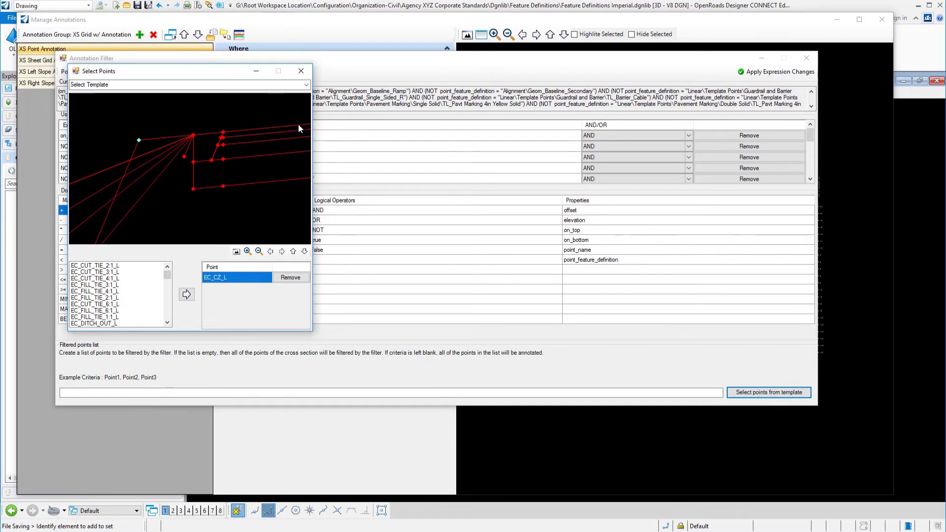
left_click(301, 71)
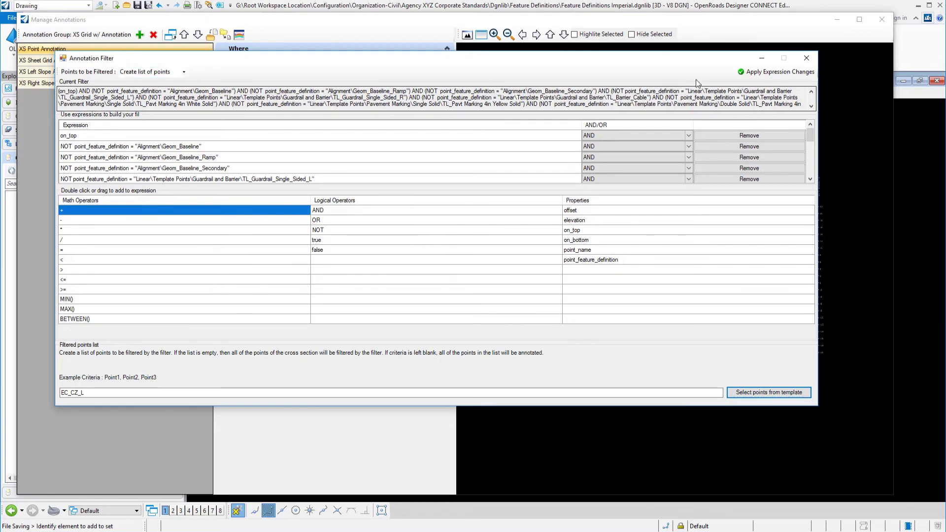
left_click(806, 58)
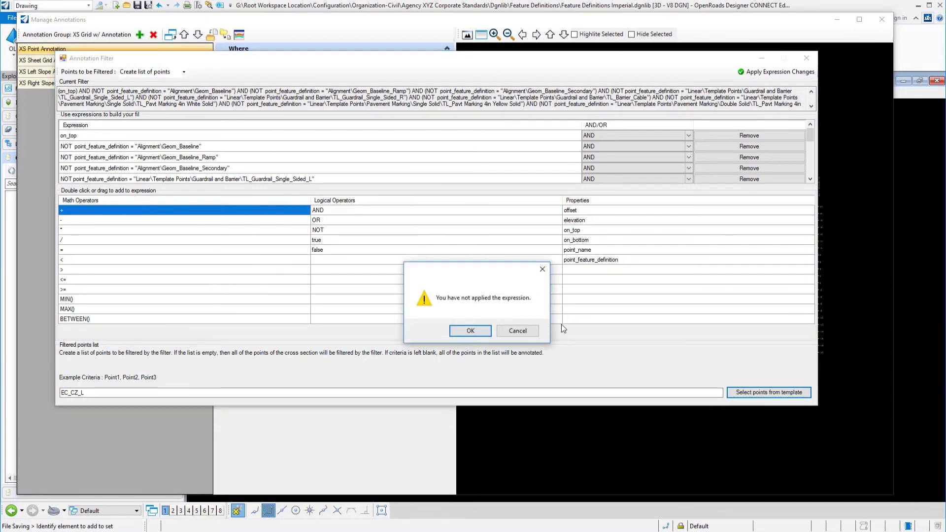
Step: Close the filter without applying it and inspect the point annotation's drawing settings
left_click(480, 334)
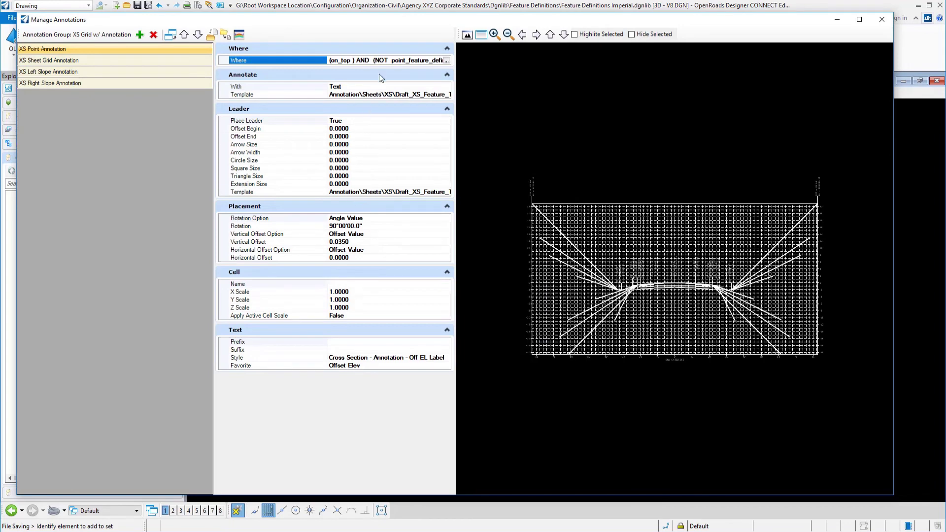
left_click(447, 60)
left_click(353, 88)
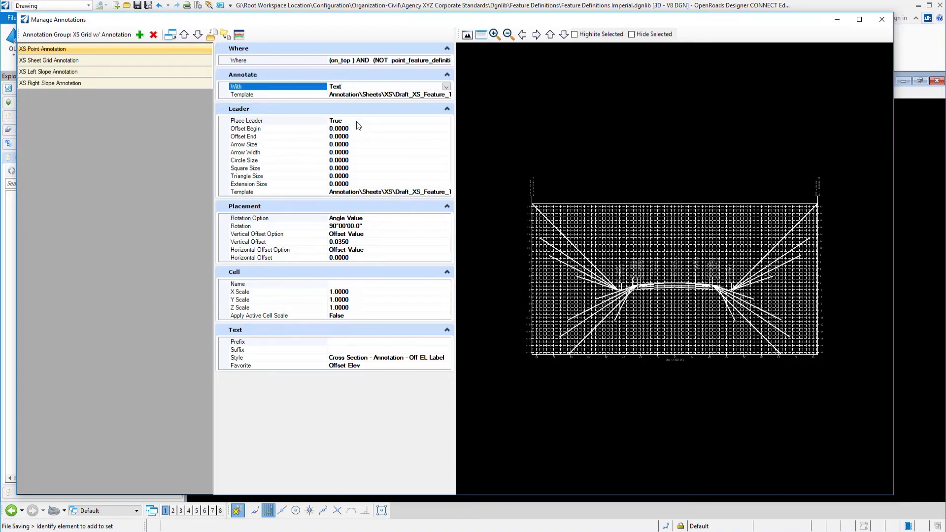
scroll(657, 286, "up", 3)
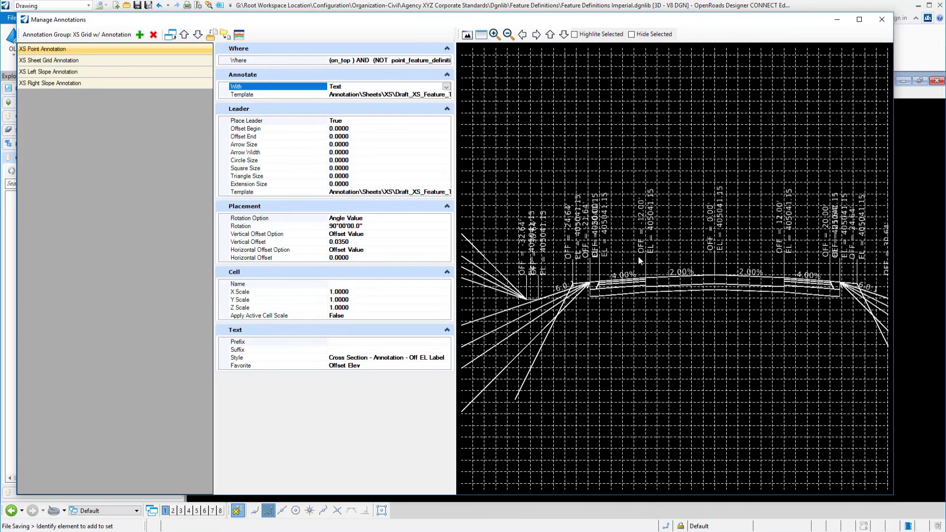
Step: Turn on Highlite Selected and zoom the preview onto the OFF/EL labels
left_click(575, 34)
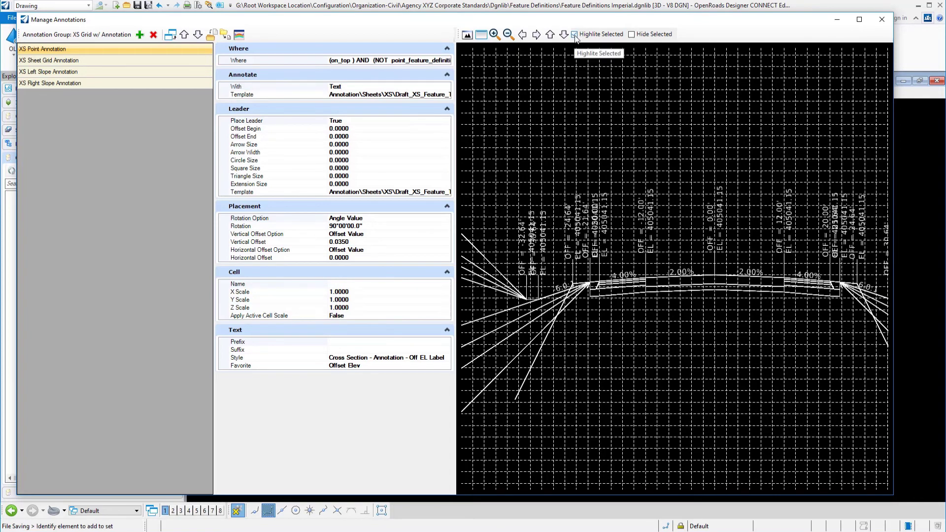
scroll(658, 275, "up", 4)
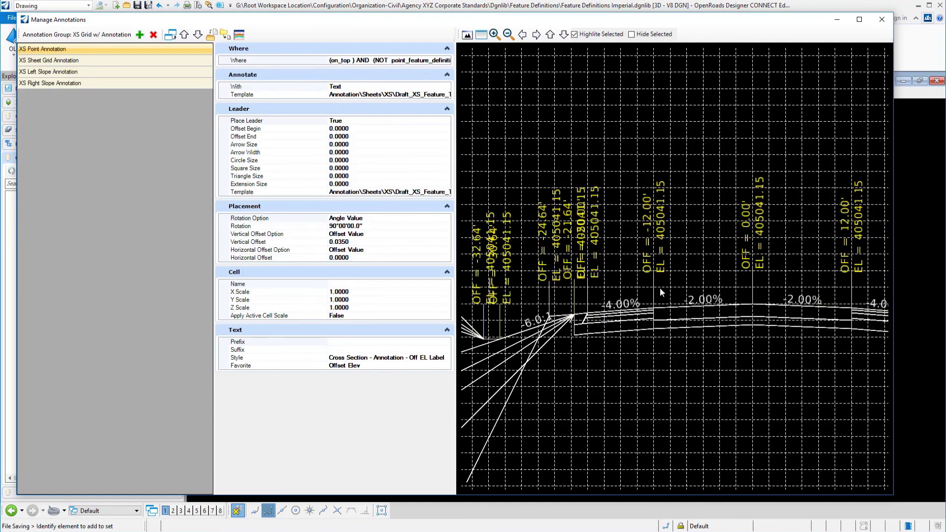
scroll(660, 291, "up", 2)
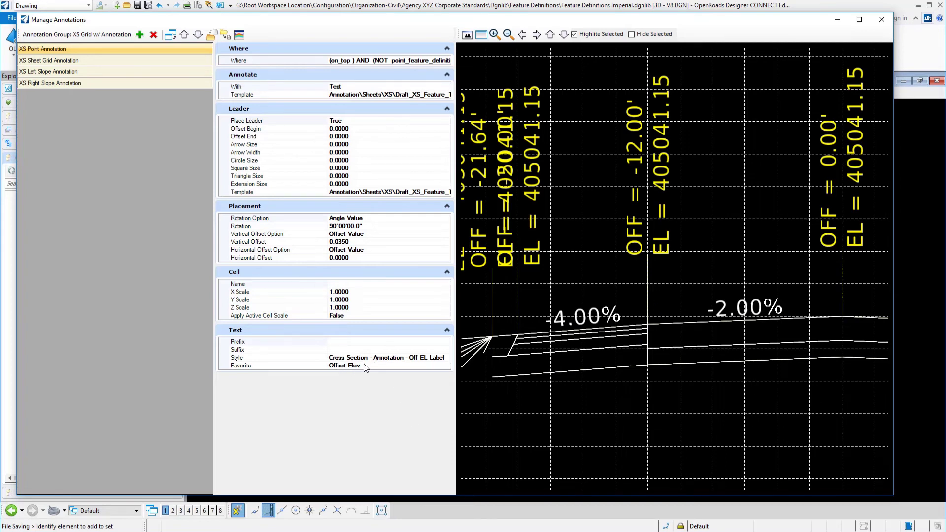
Step: Compare the XS Left Slope and XS Right Slope annotation settings
left_click(85, 72)
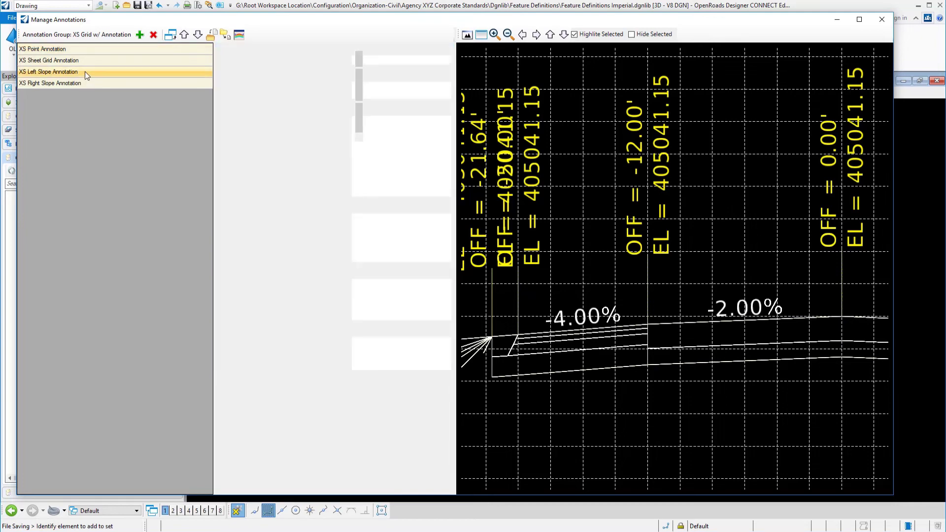
scroll(663, 317, "down", 3)
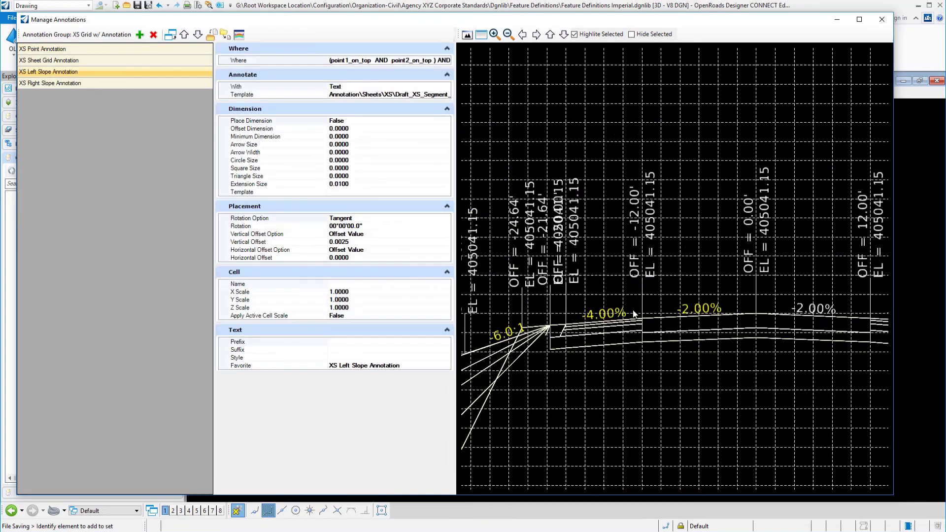
scroll(627, 324, "up", 4)
scroll(627, 326, "down", 2)
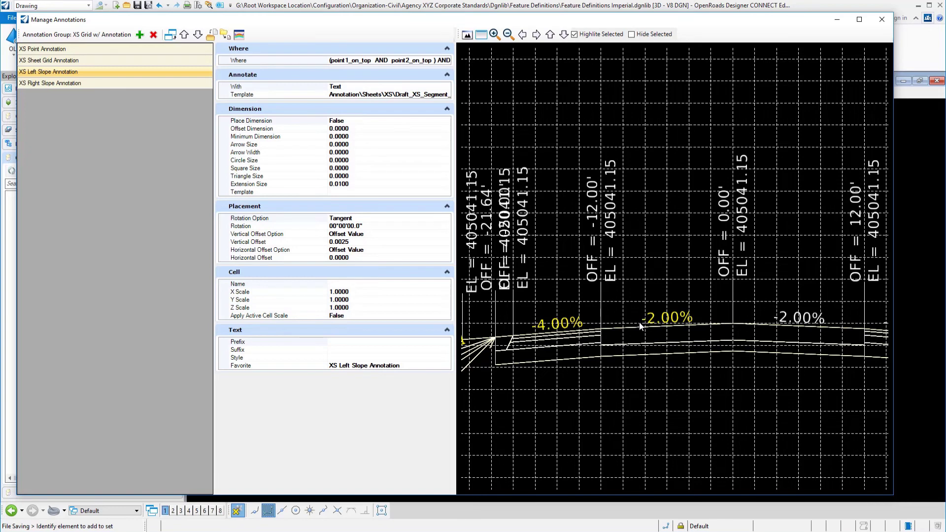
scroll(666, 339, "down", 2)
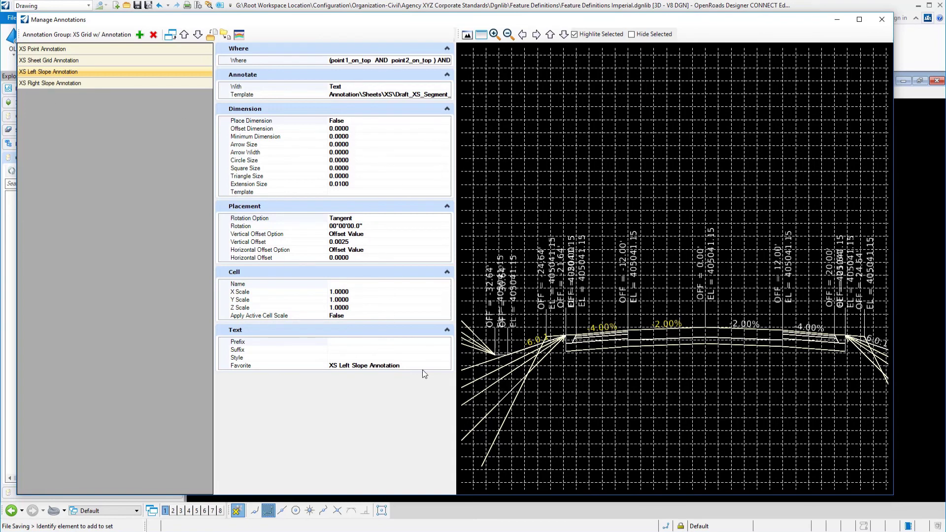
left_click(70, 81)
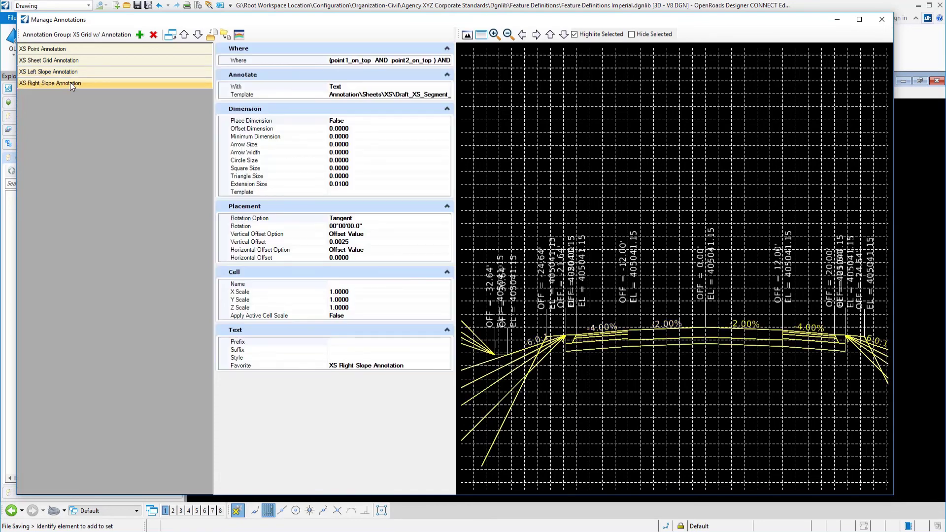
left_click(69, 73)
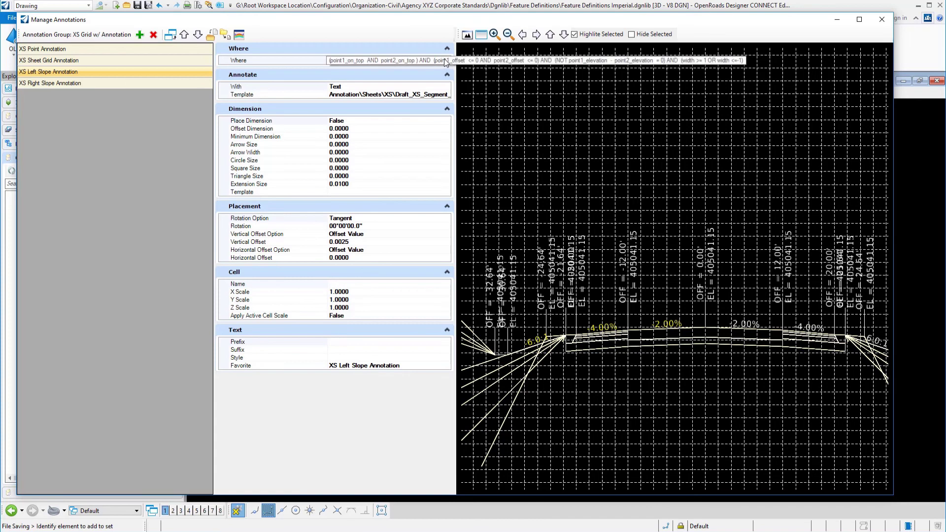
Step: Review the left slope filter without changes, zoom out, and close Manage Annotations
left_click(445, 60)
left_click(447, 60)
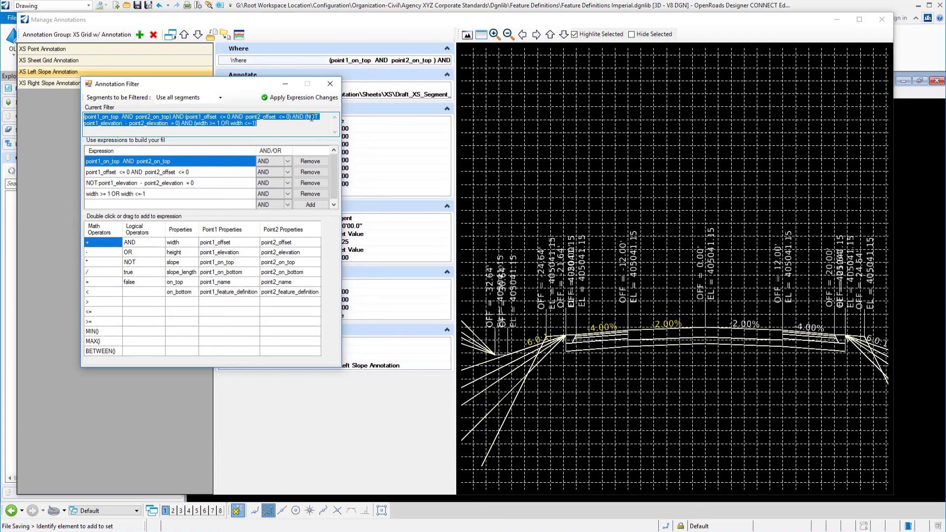
left_click(330, 83)
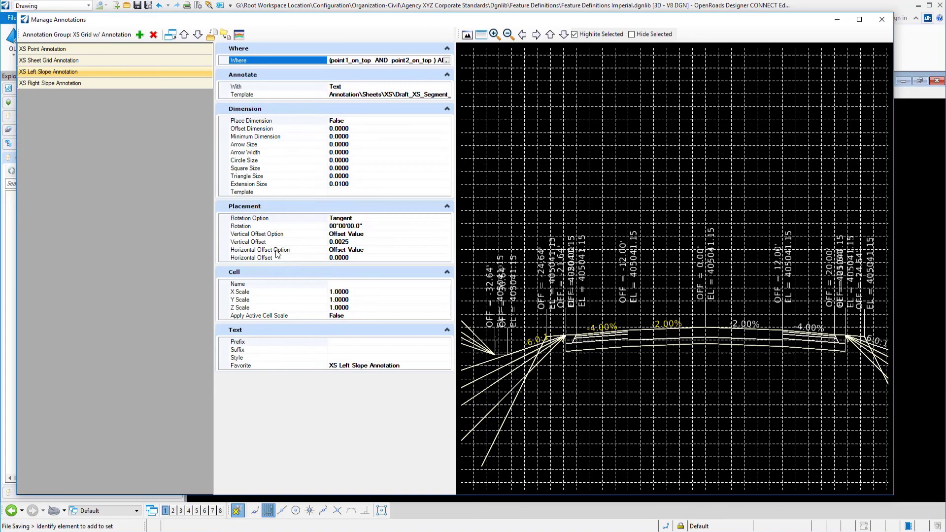
scroll(754, 324, "down", 2)
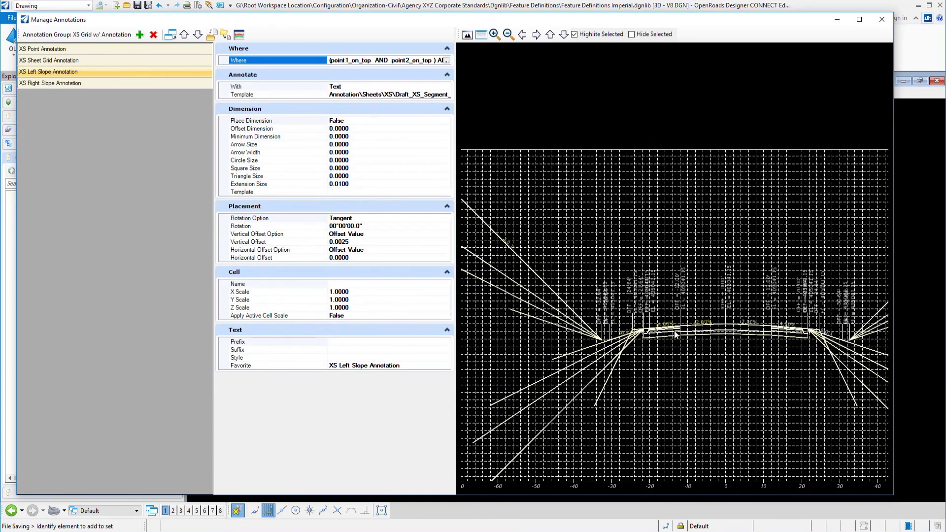
scroll(663, 336, "down", 1)
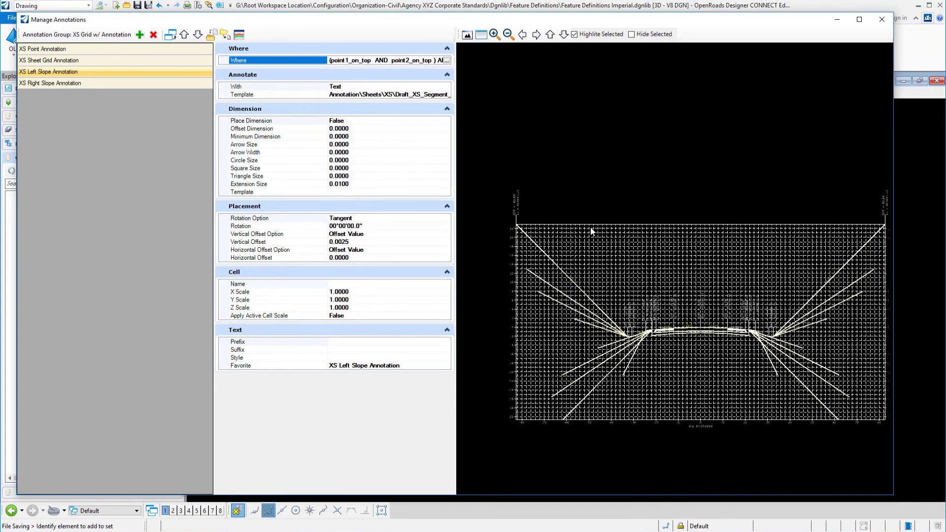
left_click(882, 20)
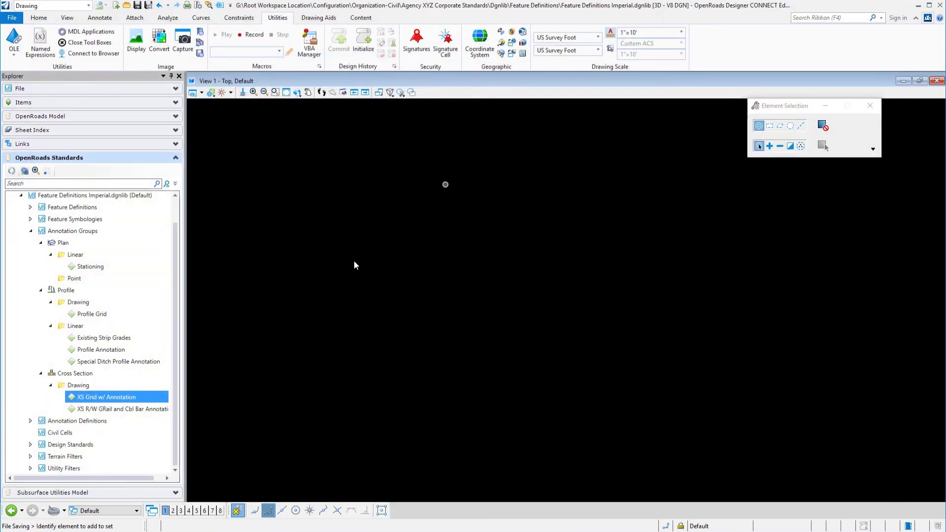
Step: Manage the XS R/W GRail and Cbl Bar Annotation group, enlarge the dialog, and collapse Leader and Text
right_click(118, 409)
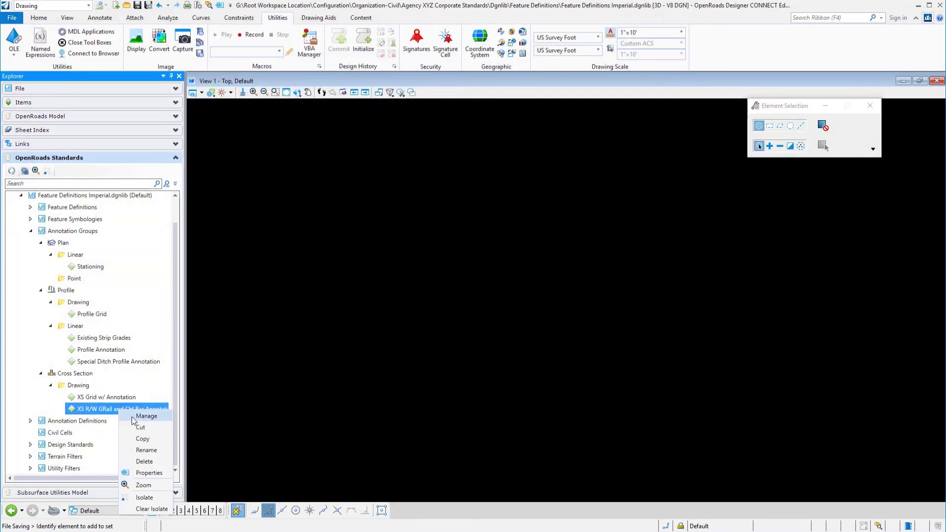
left_click(131, 416)
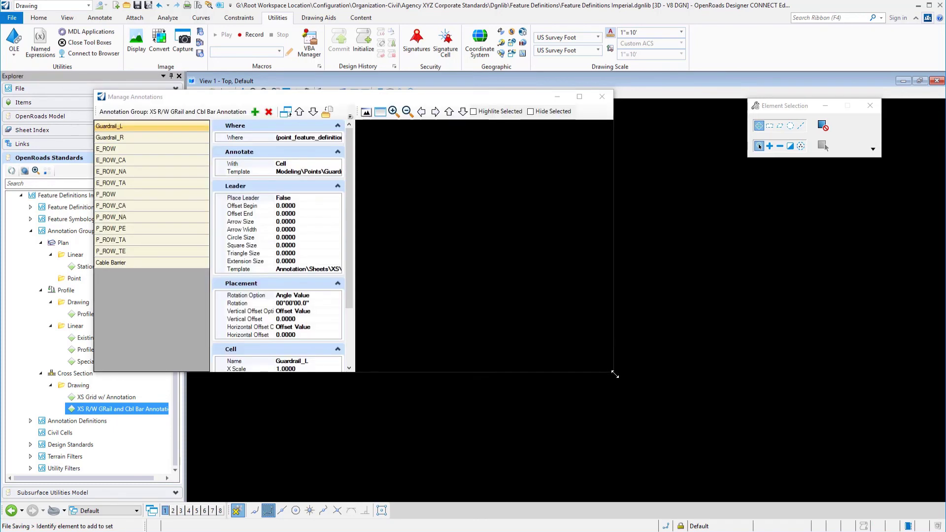
mouse_move(613, 373)
left_mouse_down()
mouse_move(834, 448)
mouse_move(871, 473)
left_mouse_up()
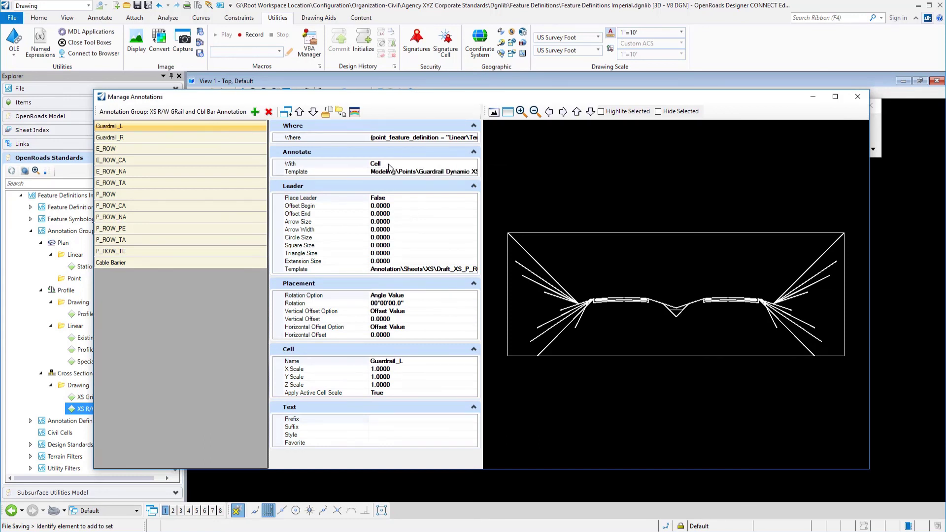
left_click(474, 186)
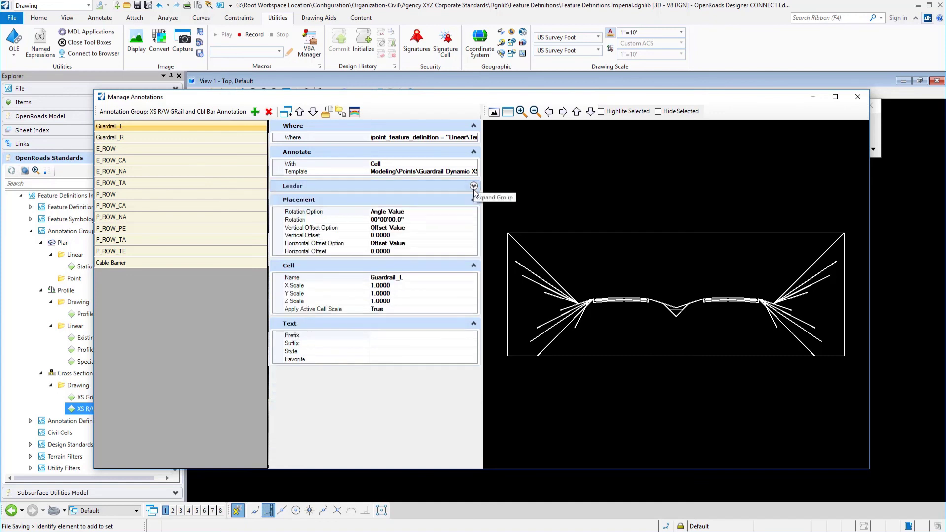
left_click(474, 323)
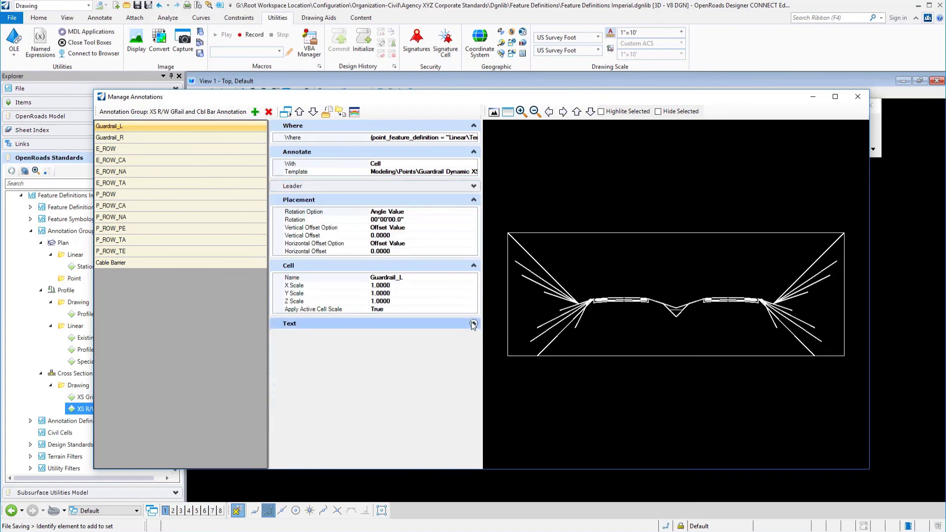
Step: Bring up the Guardrail_L annotation's Where filter expression
left_click(406, 278)
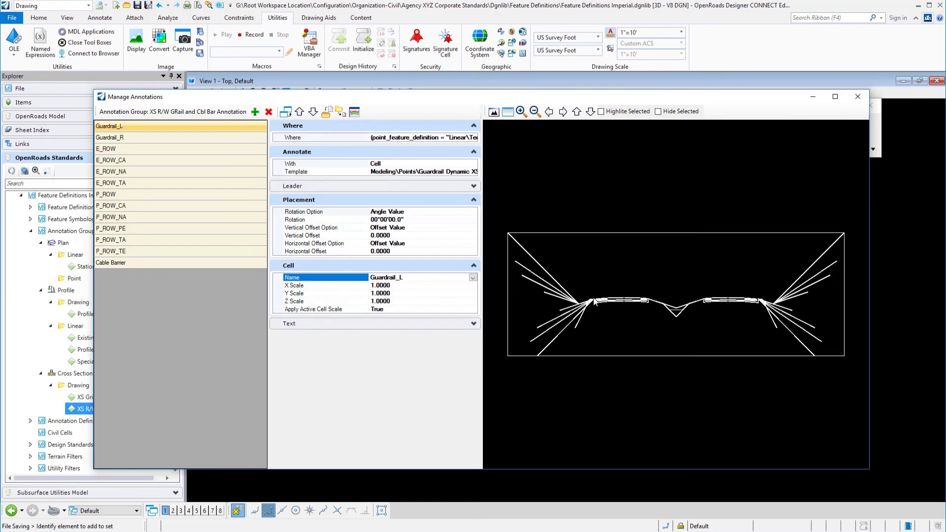
scroll(595, 303, "up", 3)
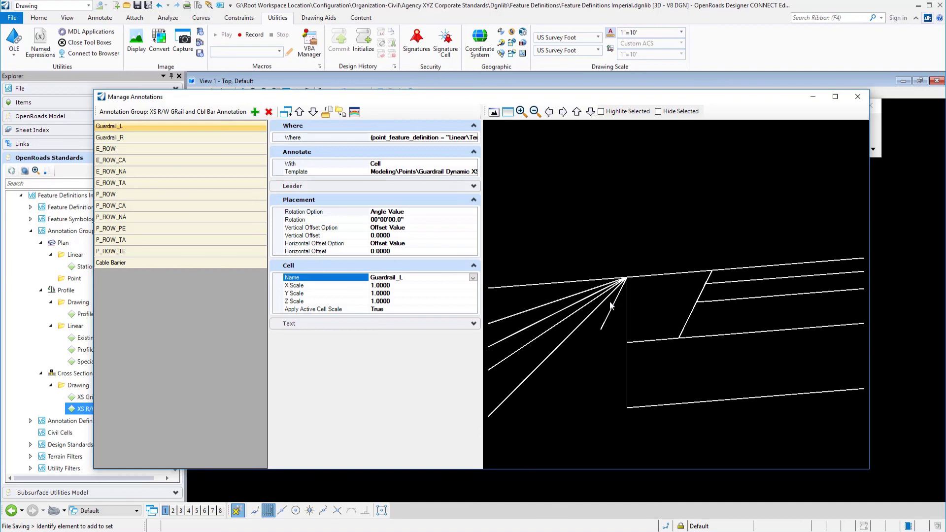
scroll(610, 306, "down", 5)
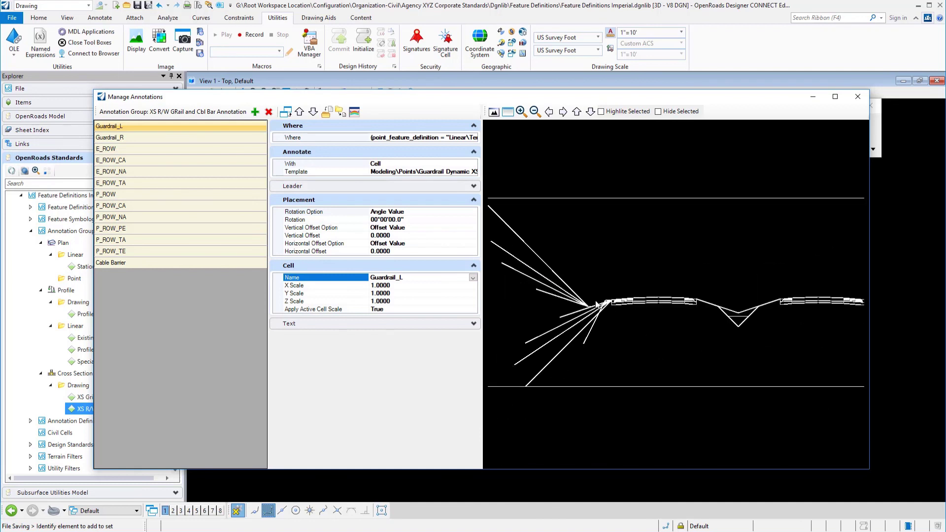
scroll(597, 304, "up", 2)
scroll(632, 298, "up", 2)
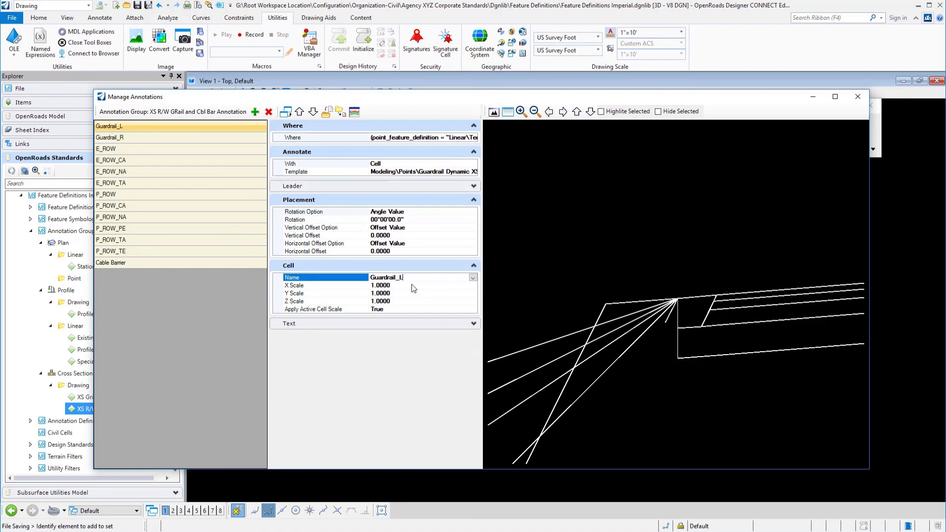
left_click(461, 139)
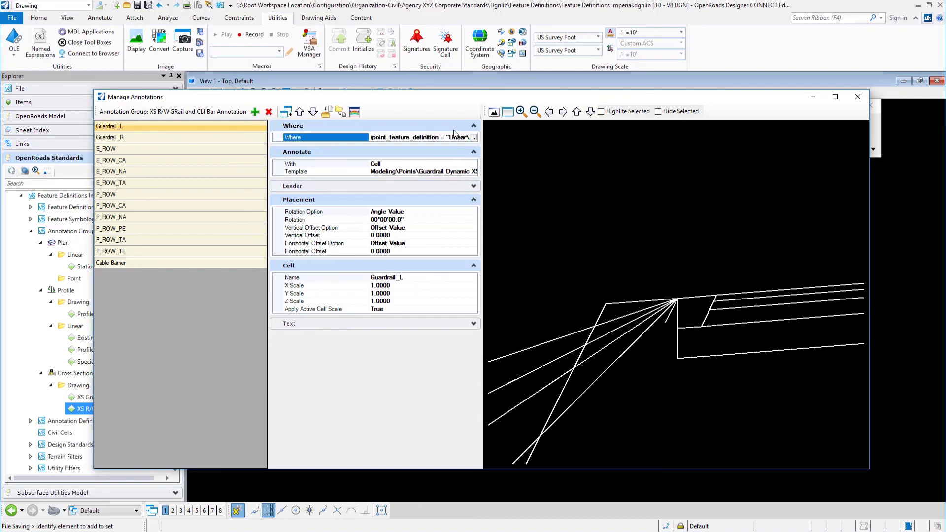
left_click(473, 138)
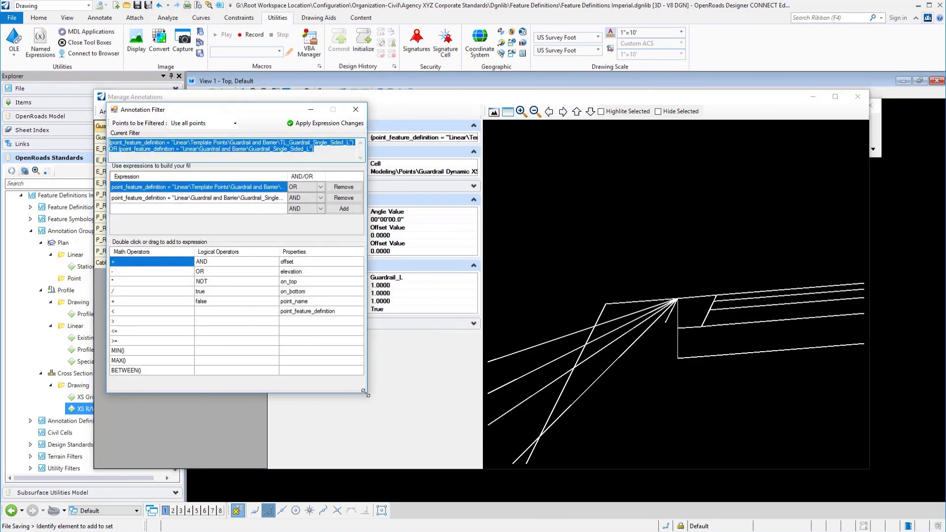
Step: Set Points to be Filtered to Create list of points, then discard the filter without applying
left_click_drag(365, 392, 773, 453)
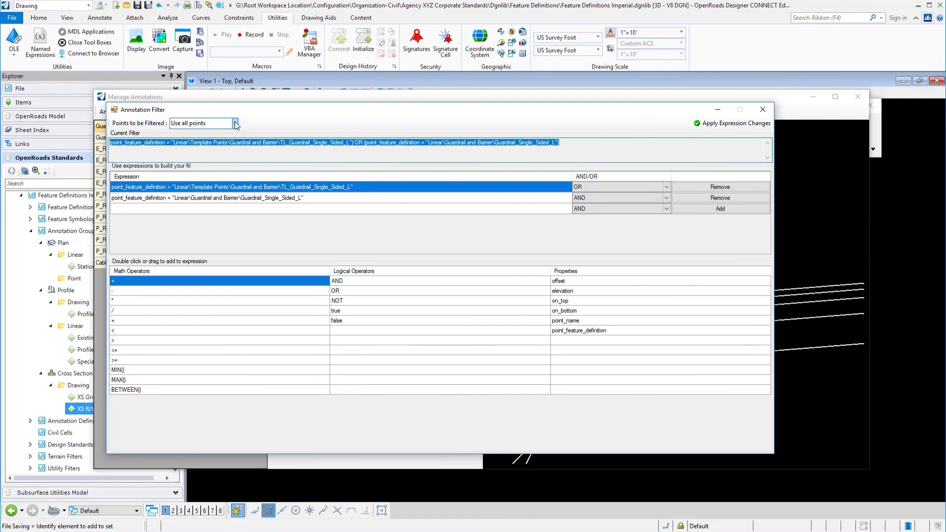
left_click(236, 124)
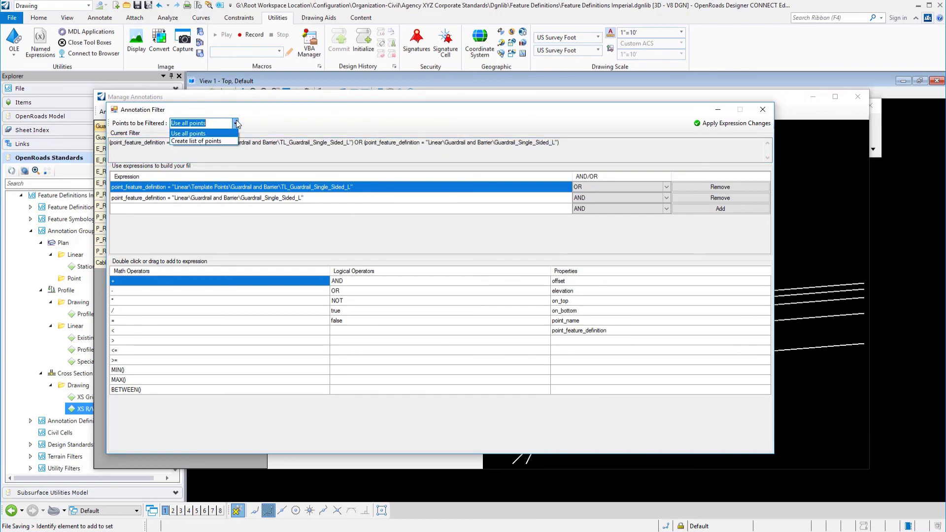
left_click(219, 140)
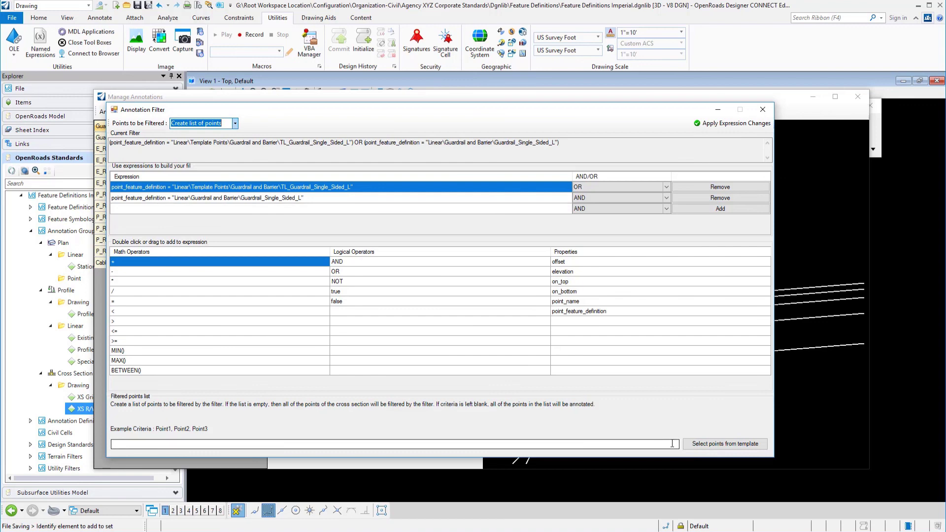
left_click(763, 110)
key("Return")
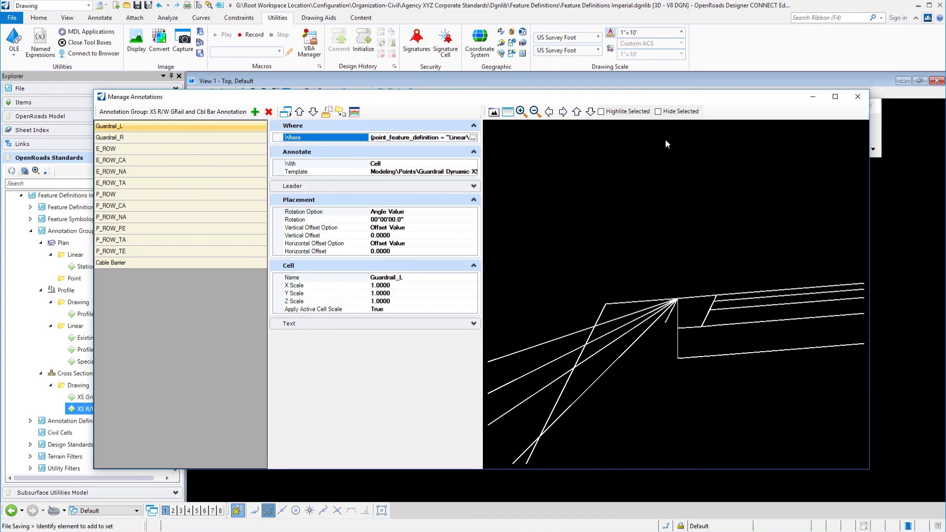
Step: Close the Manage Annotations dialog
left_click(859, 97)
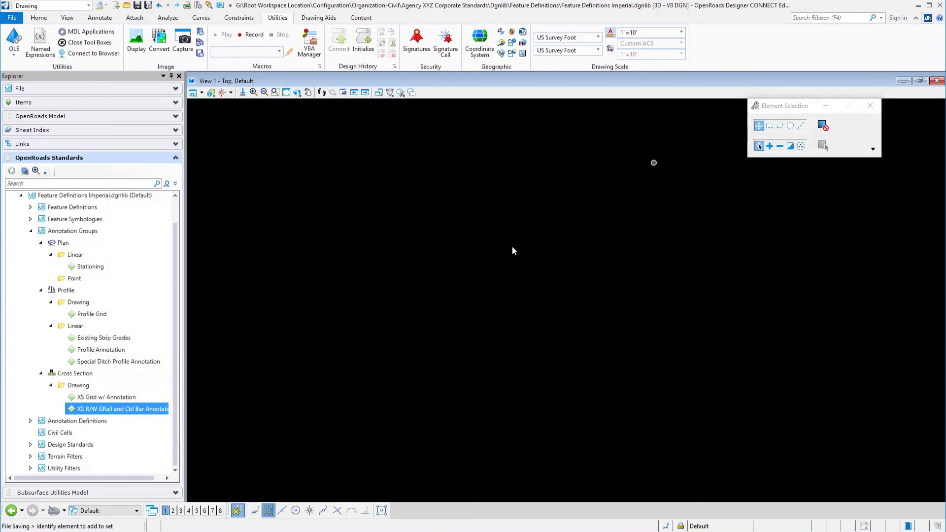